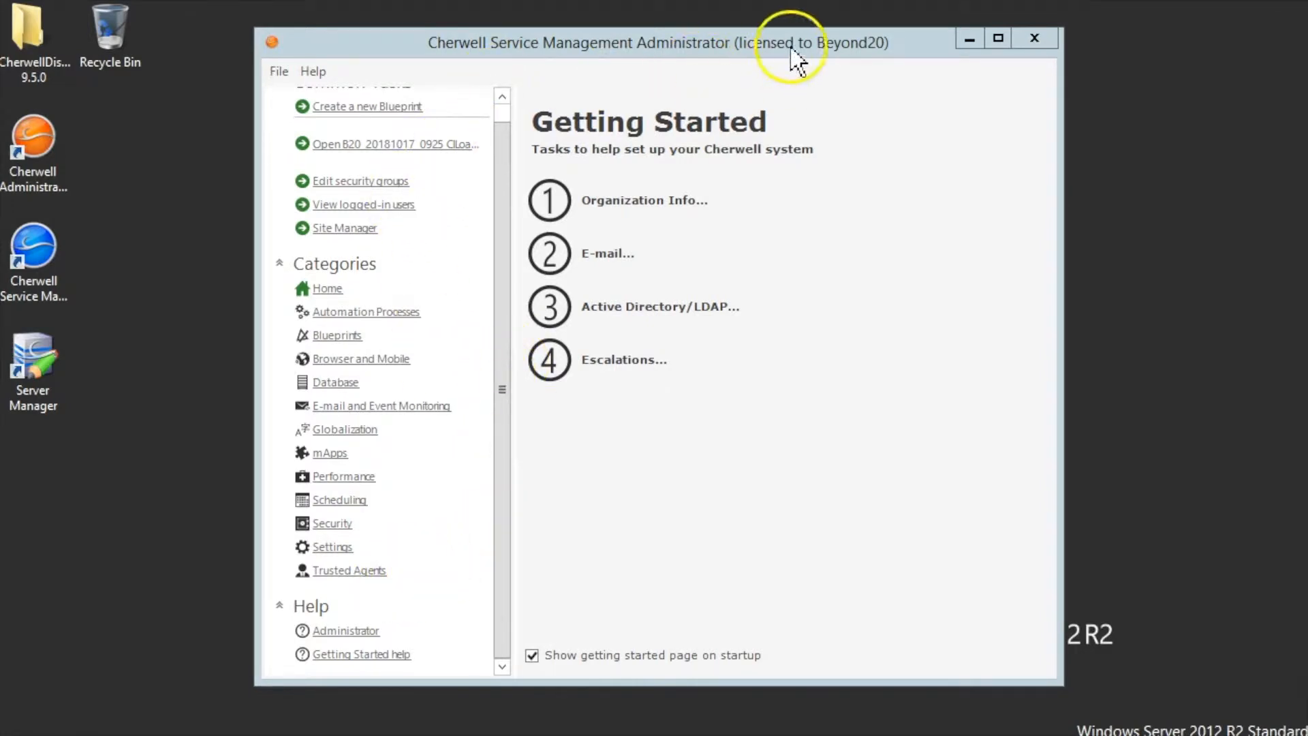
# - Show the Trusted Agents category, listing hub settings and service group tasks
pyautogui.click(331, 574)
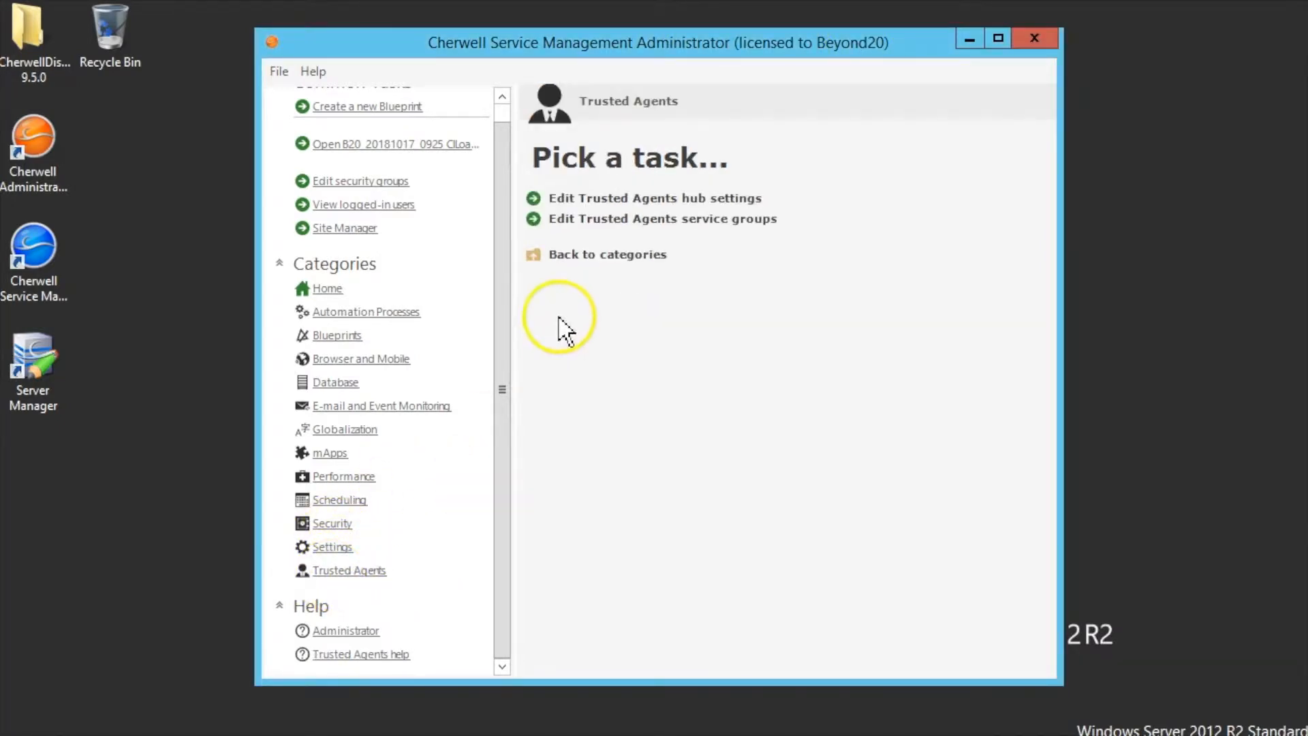
pyautogui.click(698, 201)
pyautogui.moveTo(436, 109); pyautogui.dragTo(617, 201)
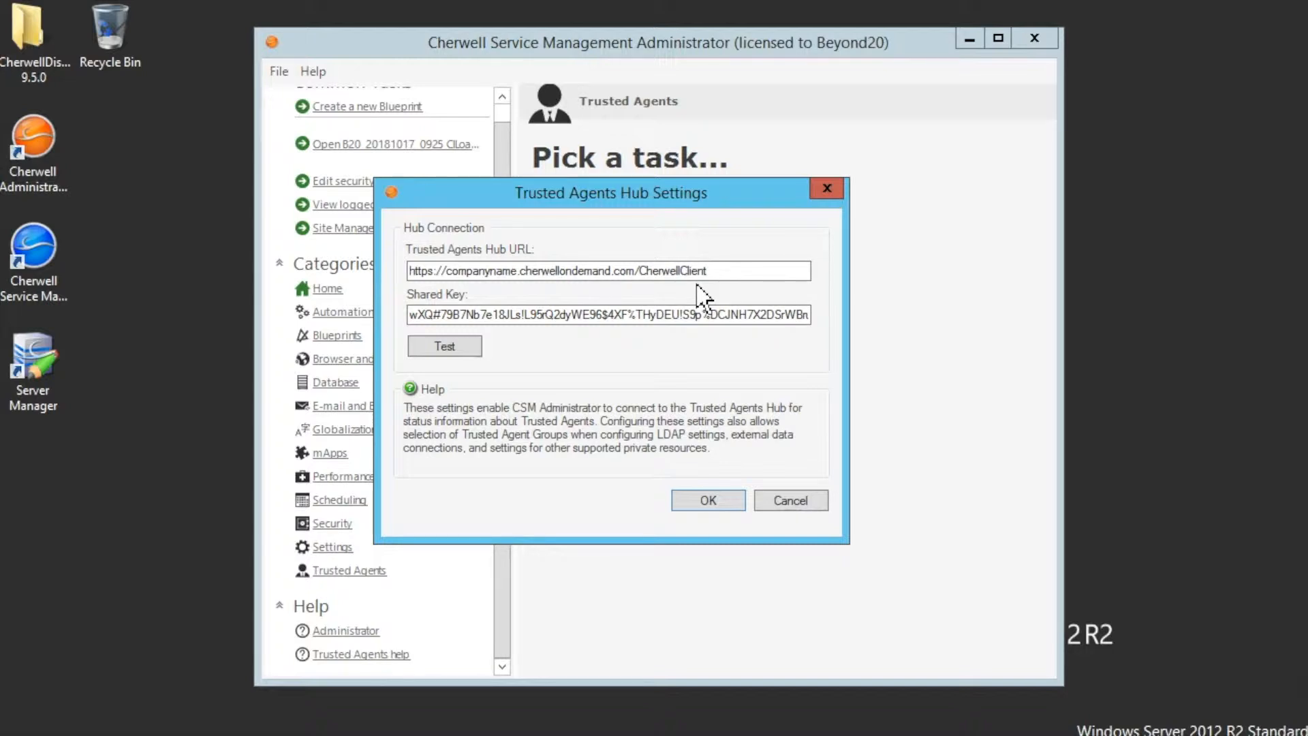
pyautogui.click(715, 272)
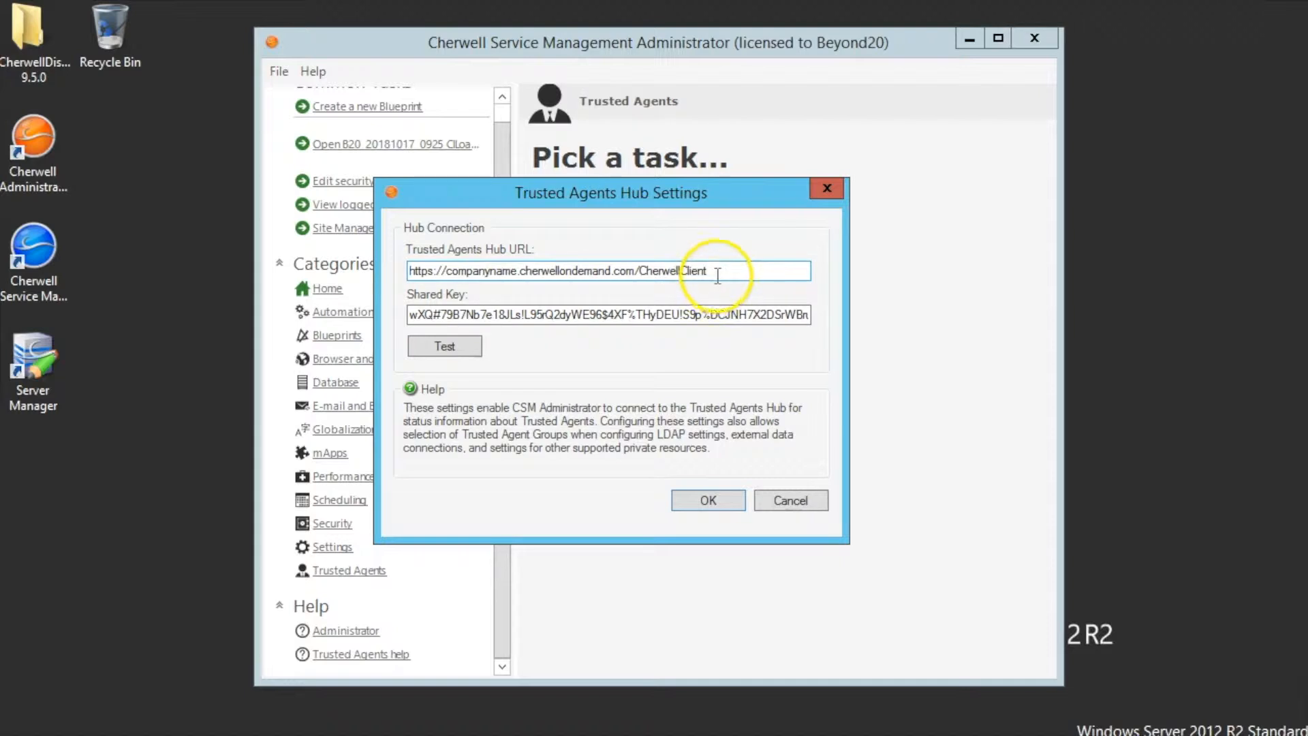
pyautogui.moveTo(715, 271); pyautogui.dragTo(385, 265)
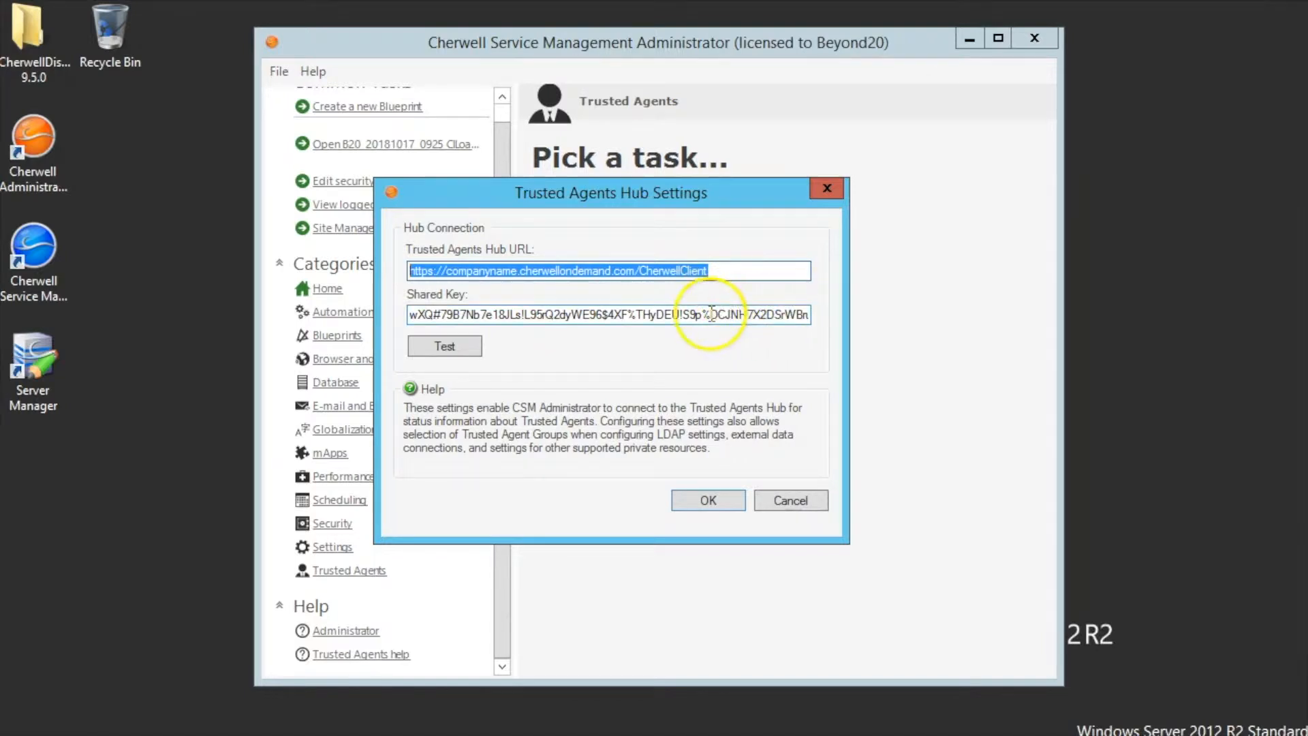
pyautogui.moveTo(413, 319); pyautogui.dragTo(842, 338)
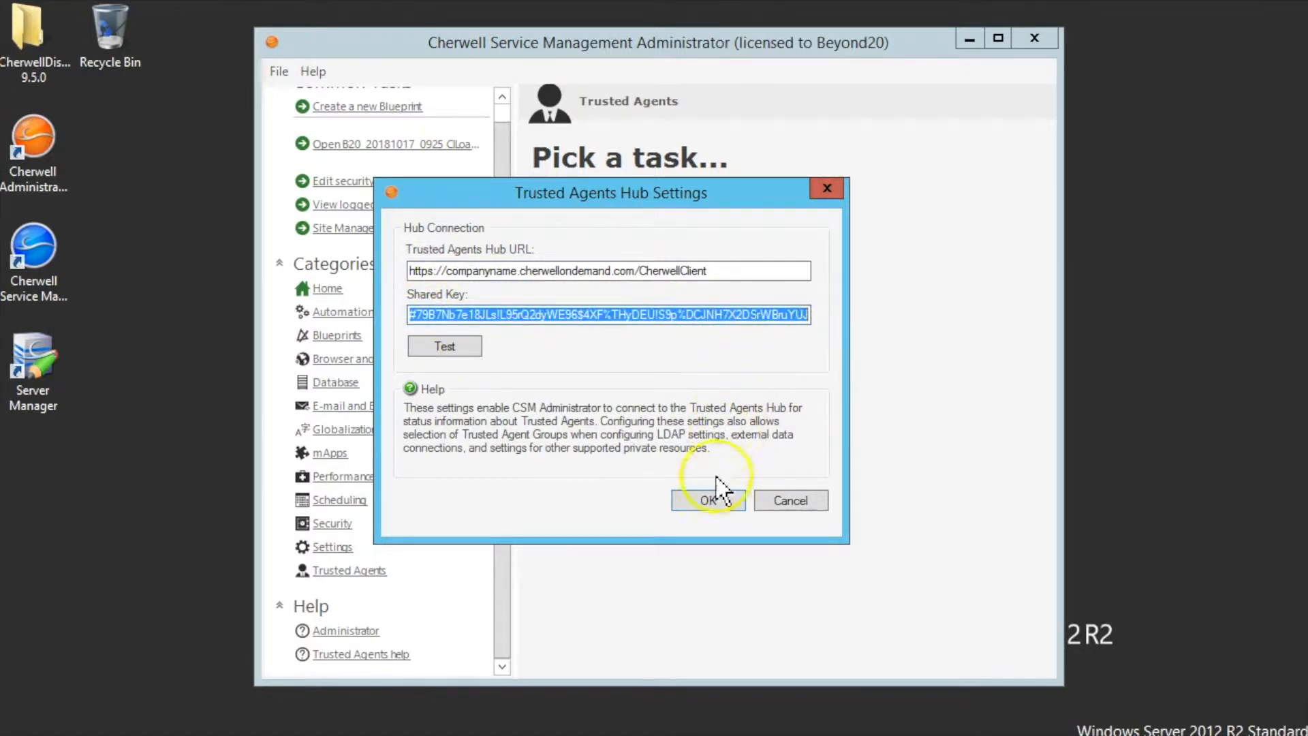
pyautogui.click(725, 516)
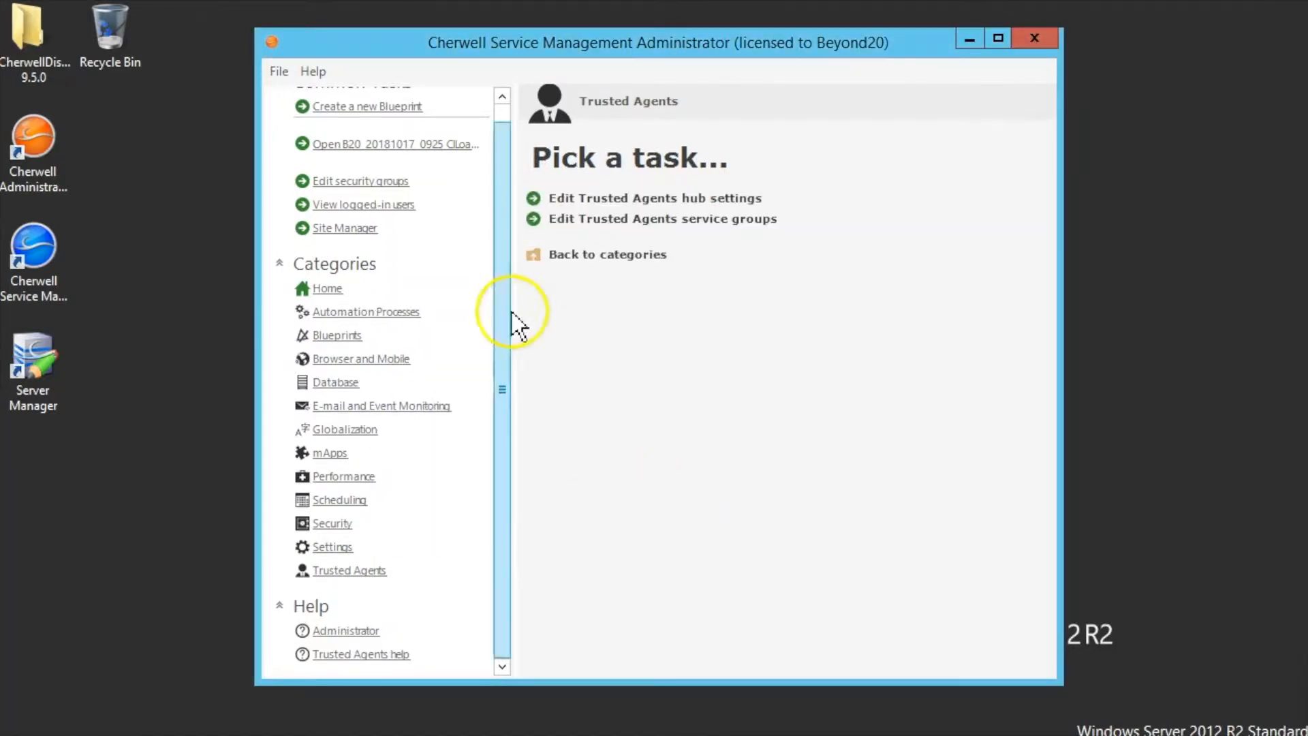
# - Minimize the Cherwell Administrator, launch Server Manager and position its Dashboard window
pyautogui.click(970, 40)
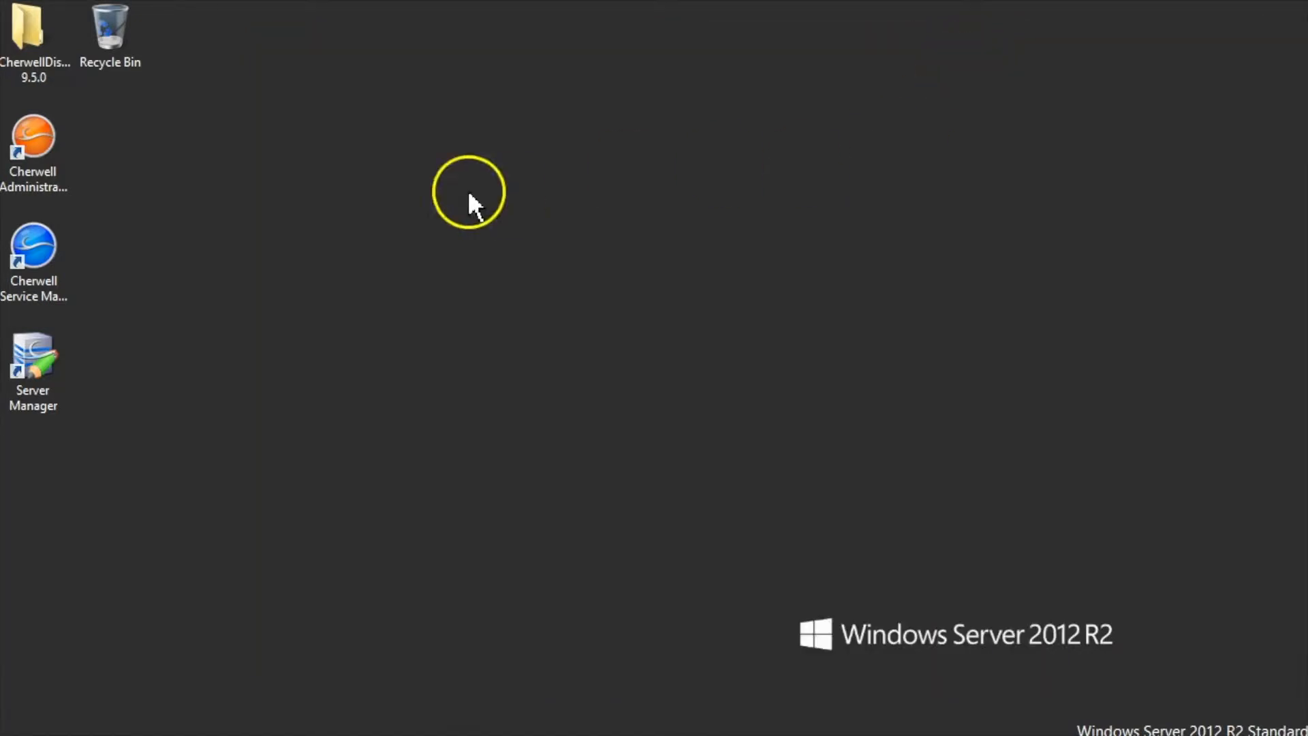
pyautogui.click(38, 48)
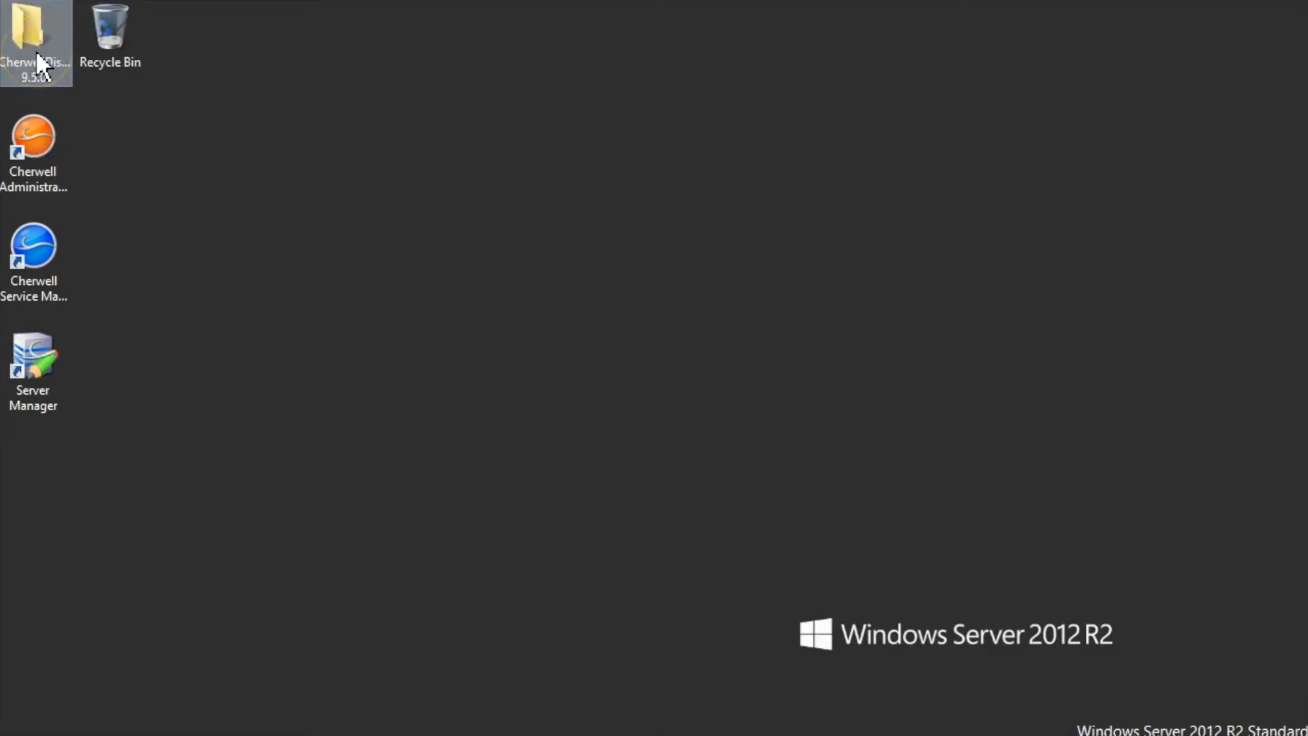
pyautogui.doubleClick(28, 46)
pyautogui.click(56, 654)
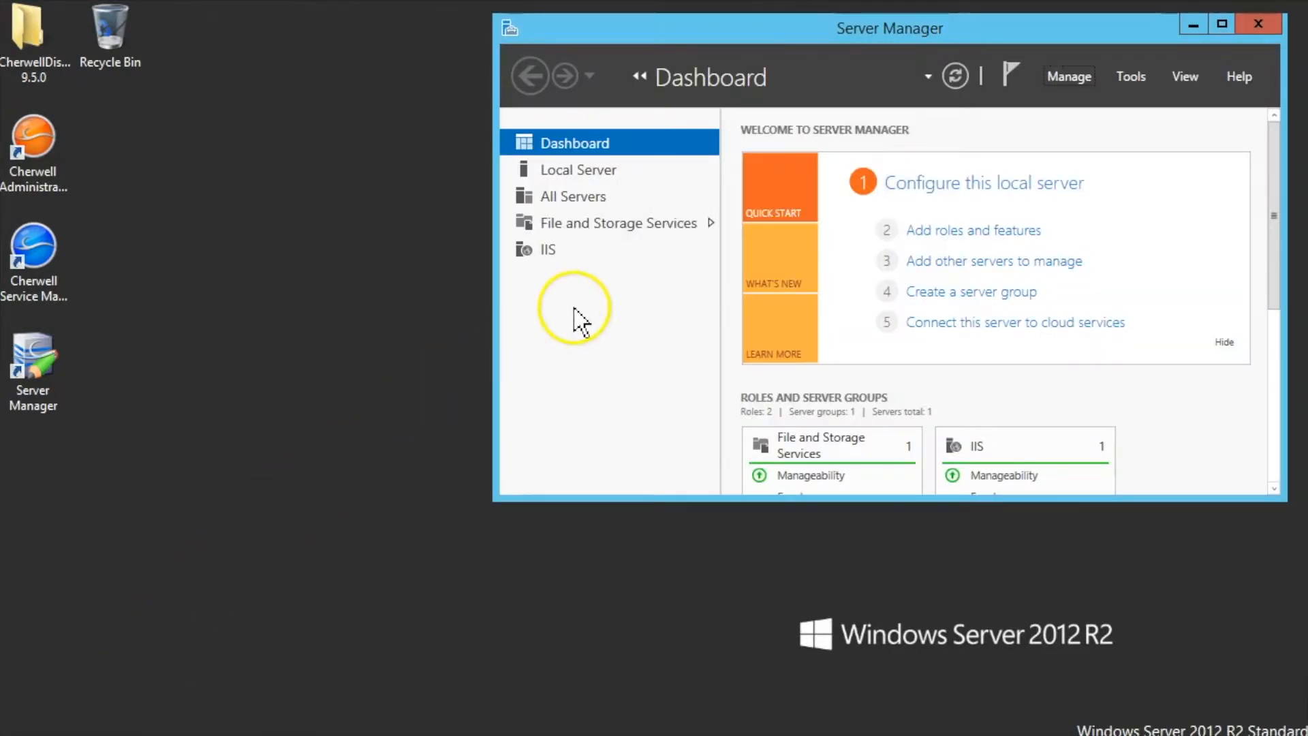
pyautogui.moveTo(811, 34); pyautogui.dragTo(540, 28)
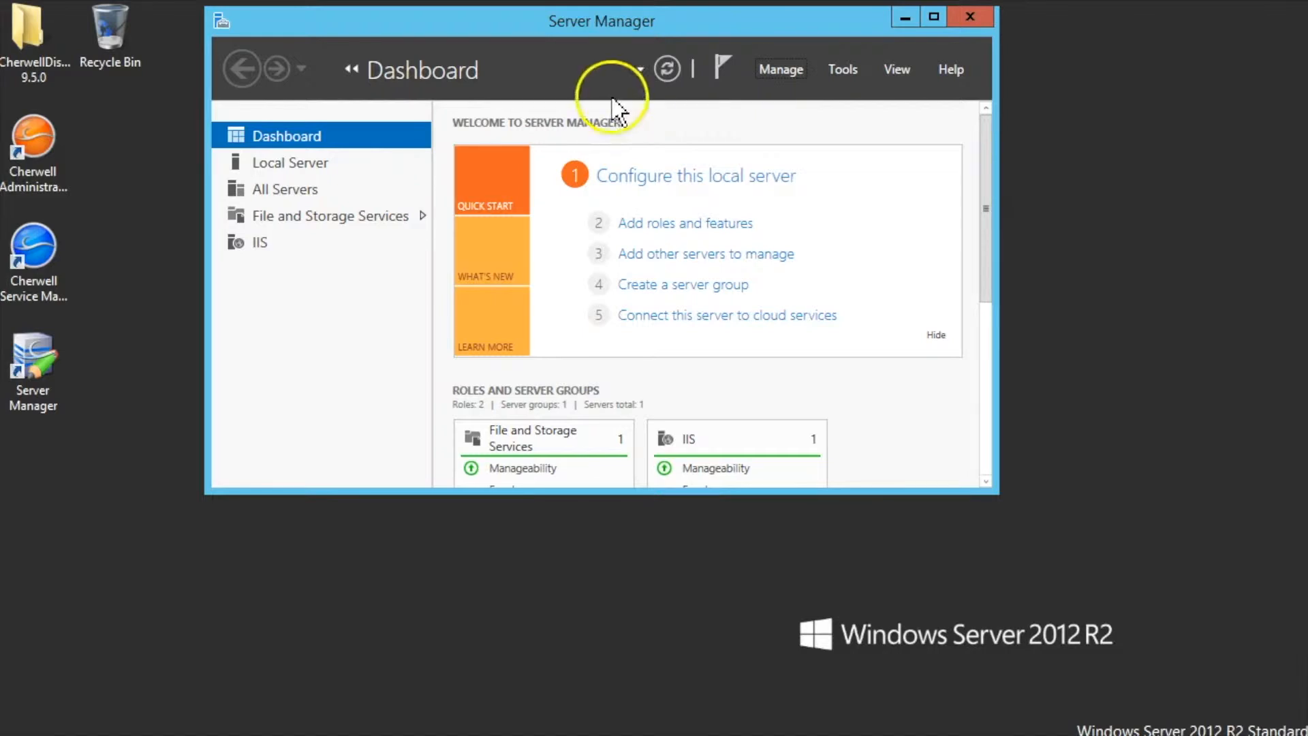
pyautogui.moveTo(616, 27); pyautogui.dragTo(616, 70)
# - Start Add Roles and Features, skip to Server Roles, and expand Web Server (IIS) and Web Server
pyautogui.click(774, 116)
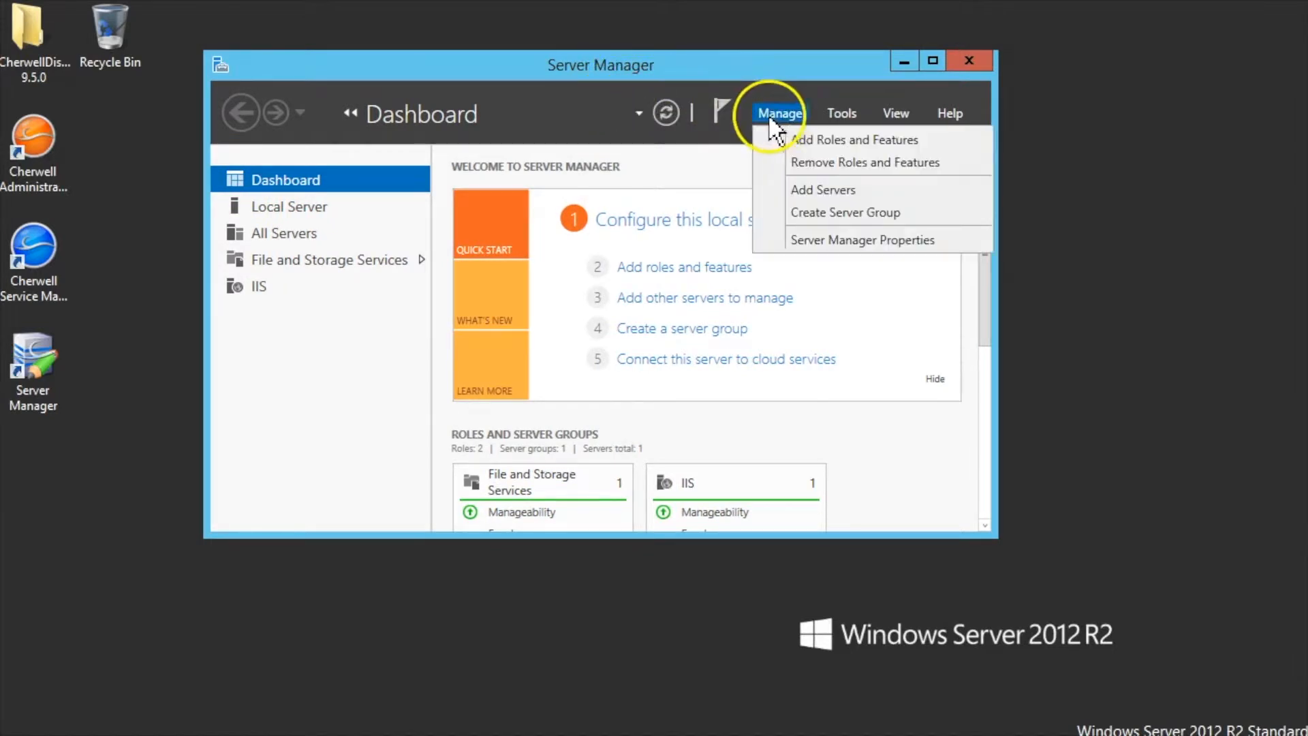
pyautogui.click(803, 139)
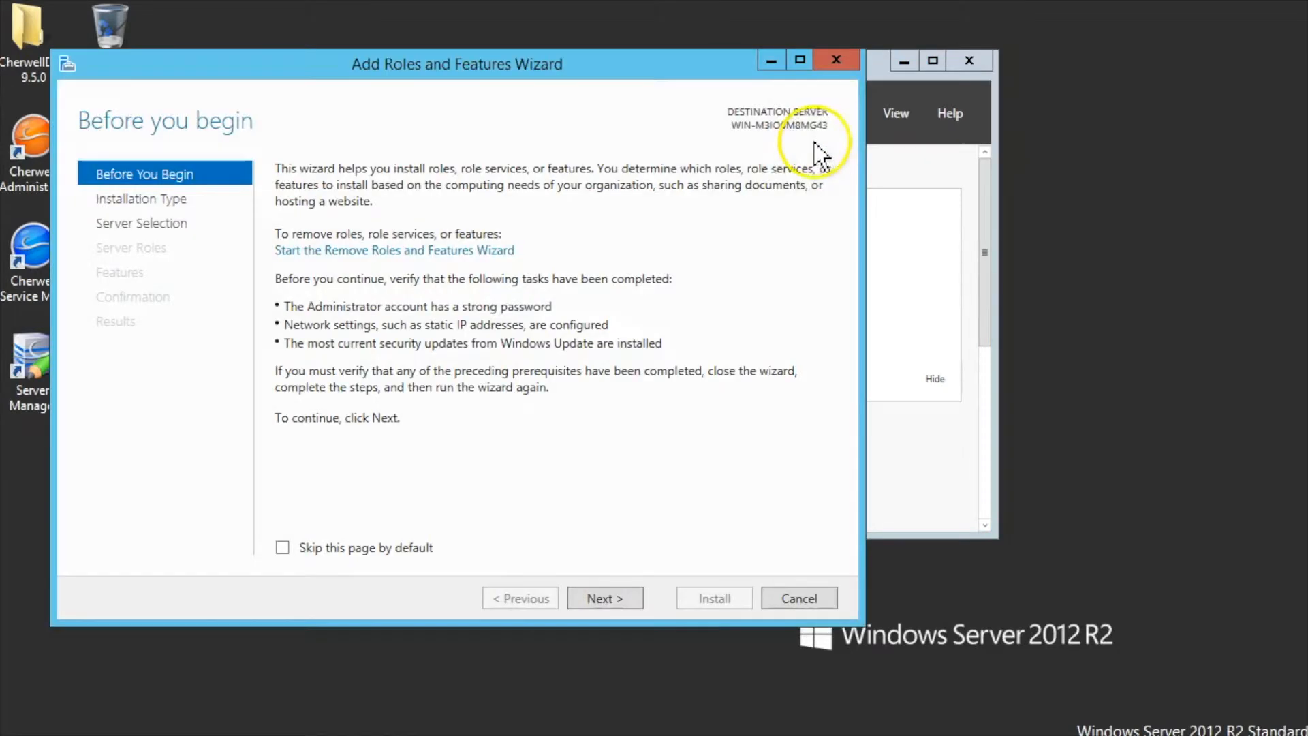
pyautogui.click(151, 202)
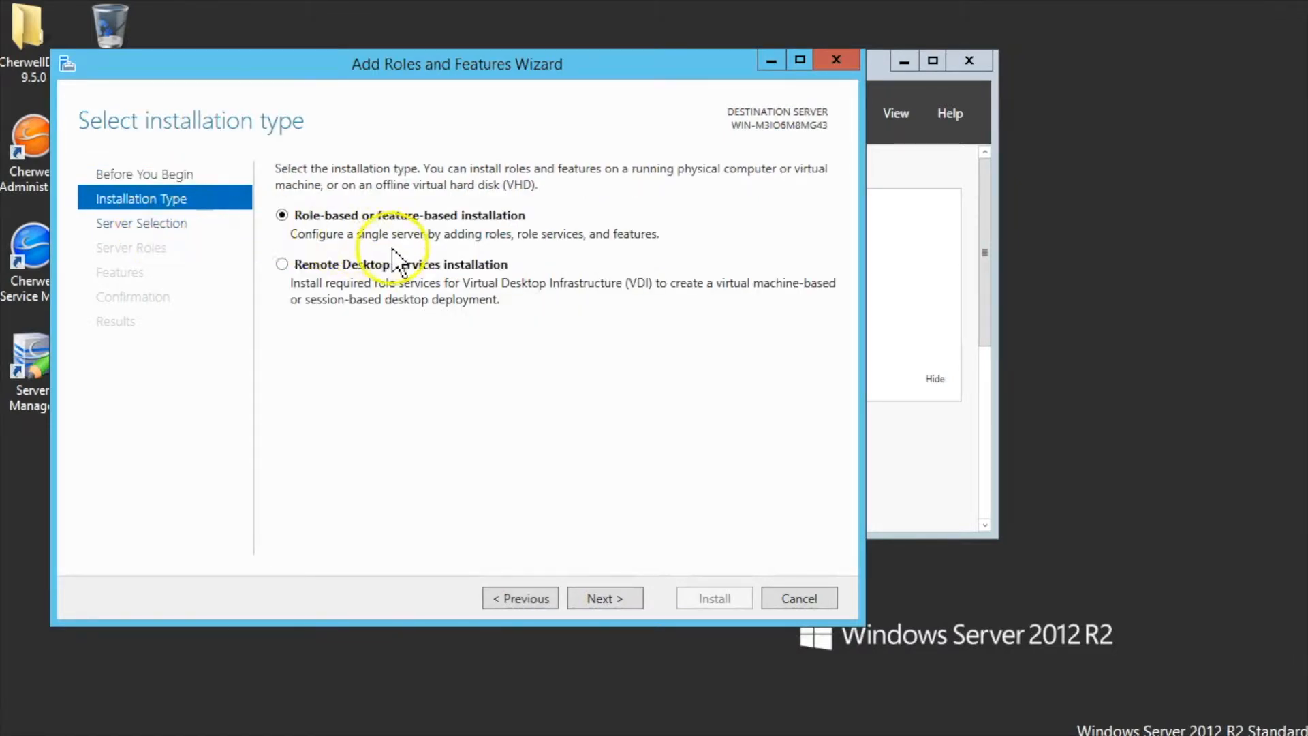
pyautogui.click(171, 225)
pyautogui.click(166, 248)
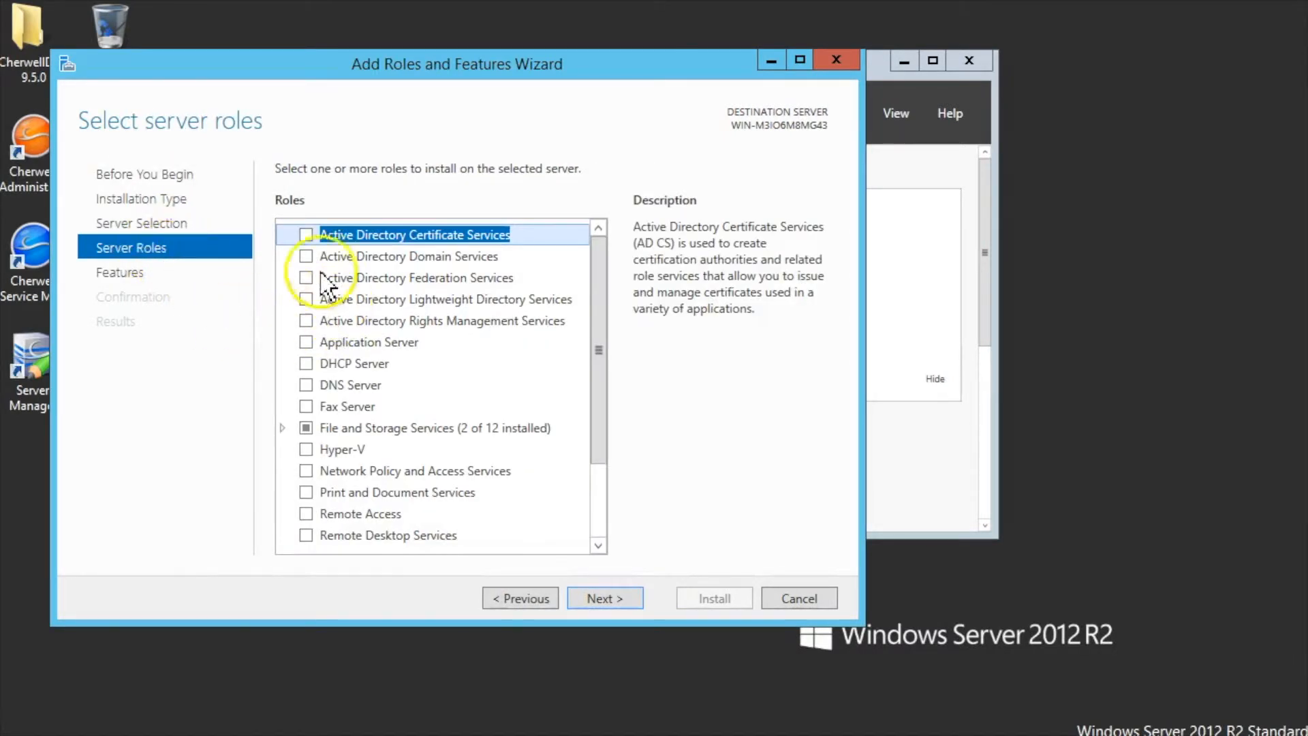
pyautogui.moveTo(598, 450); pyautogui.dragTo(598, 531)
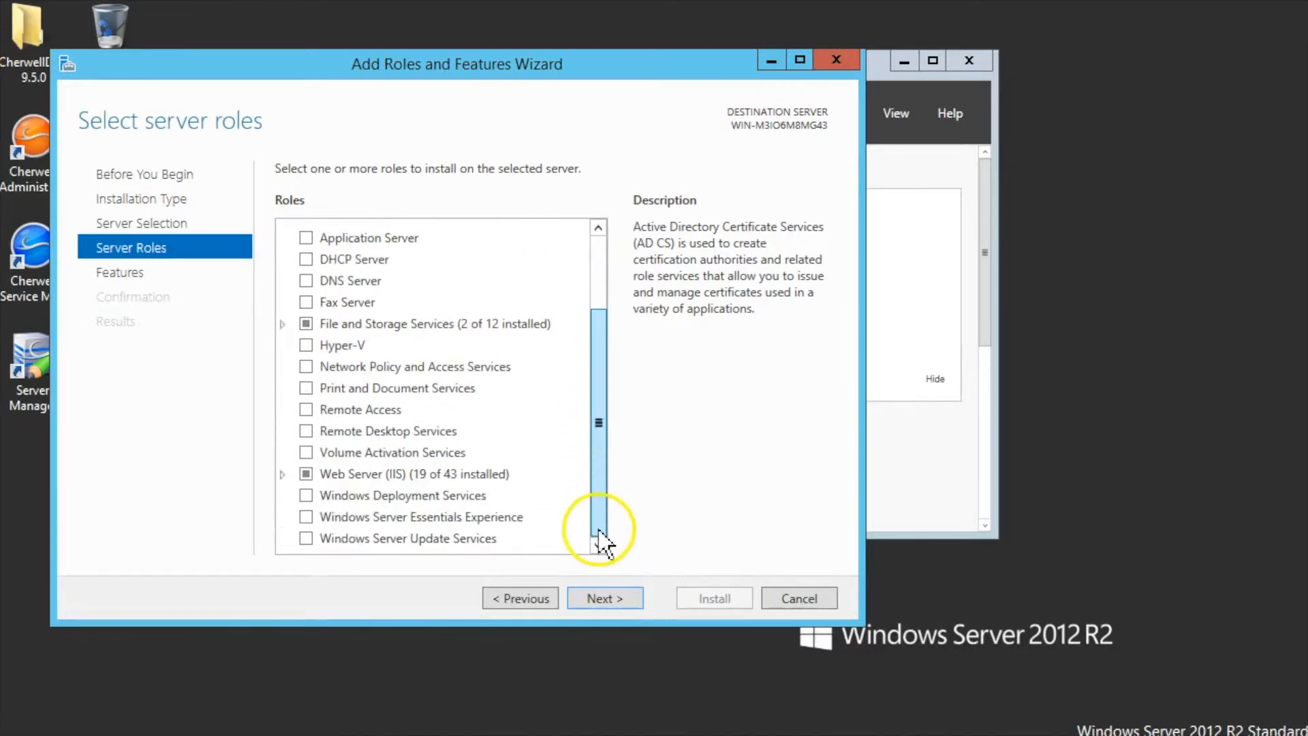
pyautogui.click(282, 475)
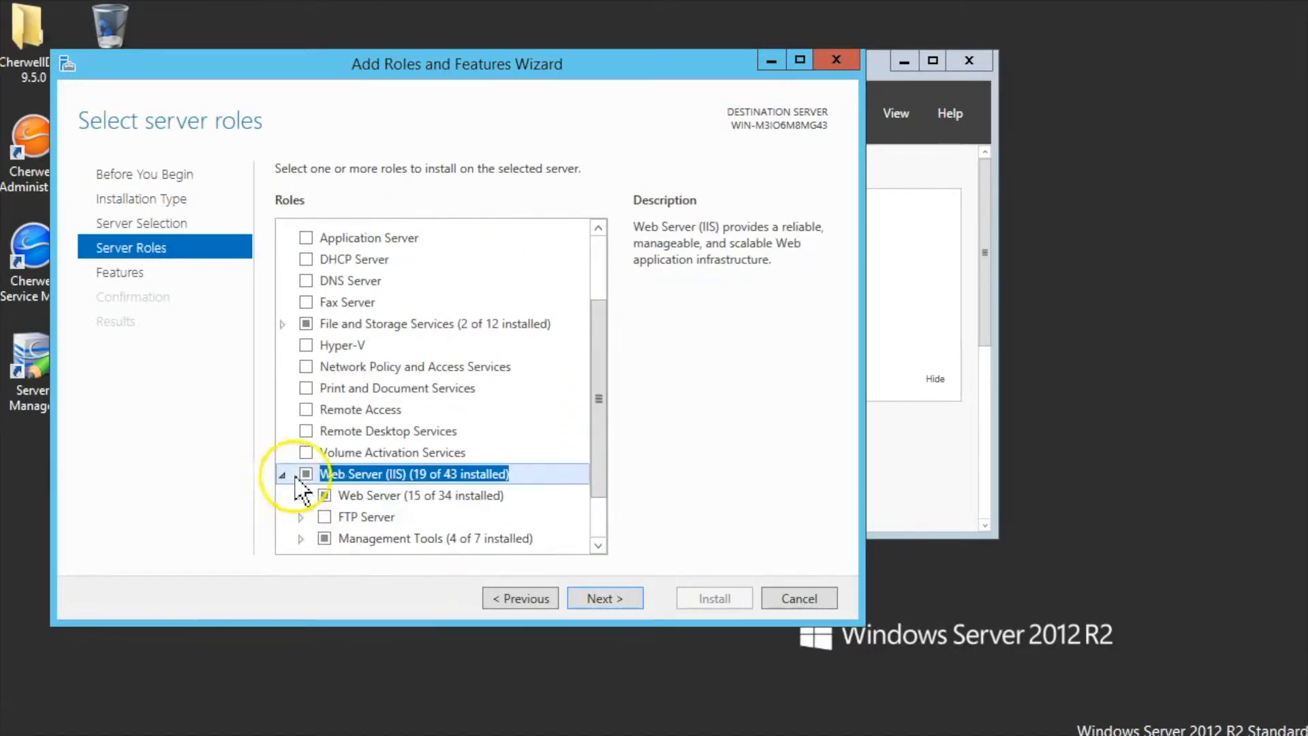
pyautogui.moveTo(607, 452); pyautogui.dragTo(596, 545)
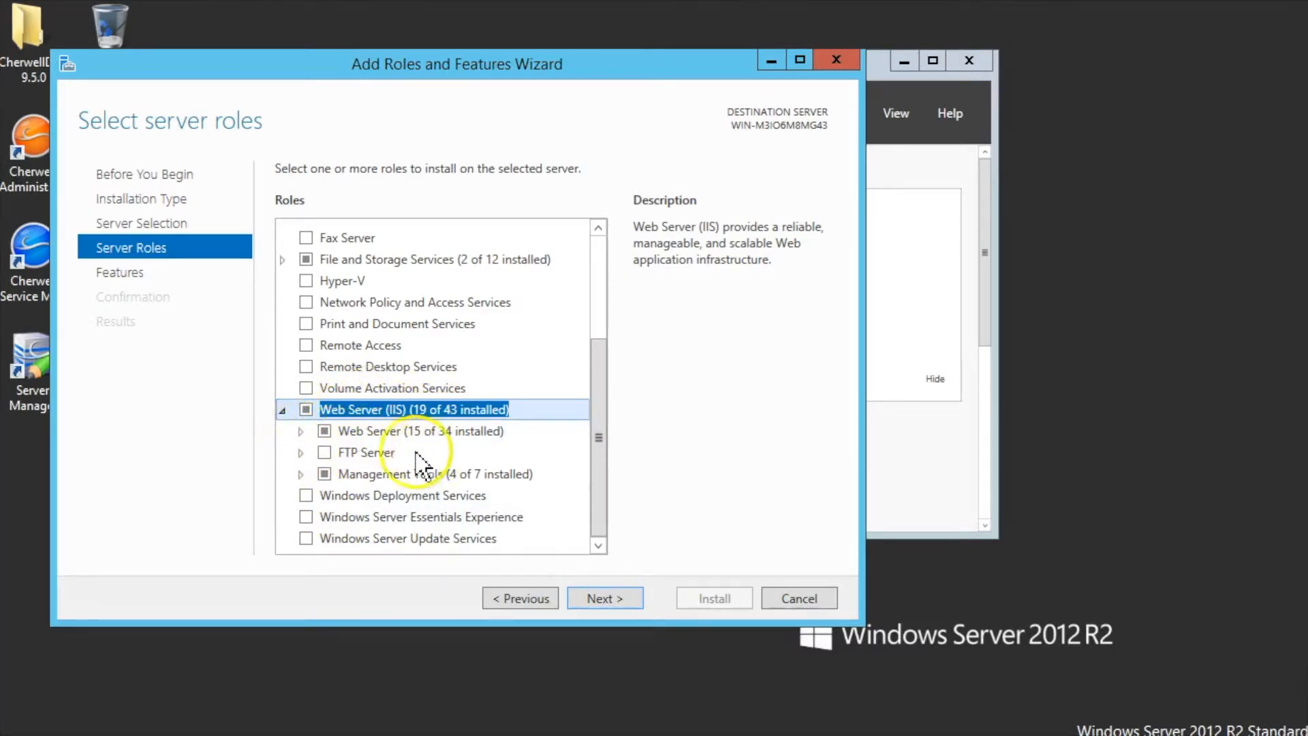
pyautogui.doubleClick(361, 431)
pyautogui.moveTo(598, 416); pyautogui.dragTo(598, 519)
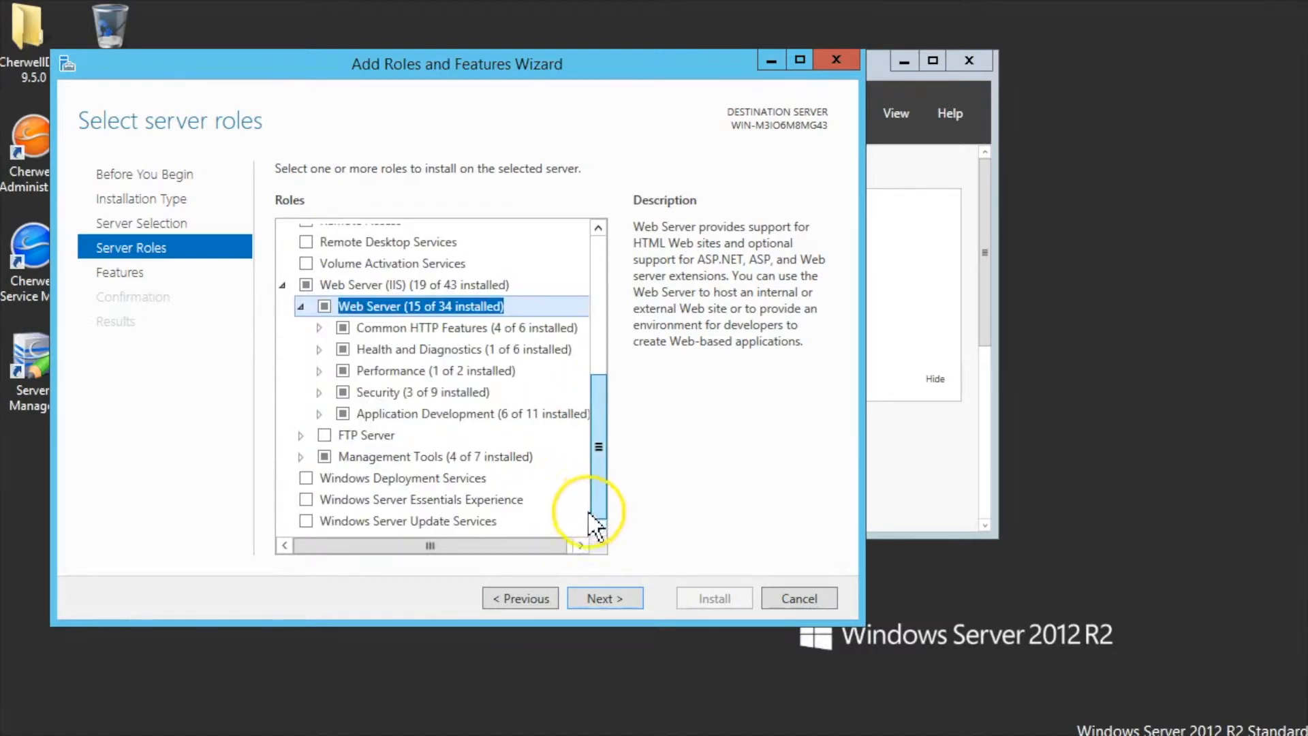
# - Expand Common HTTP Features, Security and Application Development to review installed role services
pyautogui.click(318, 328)
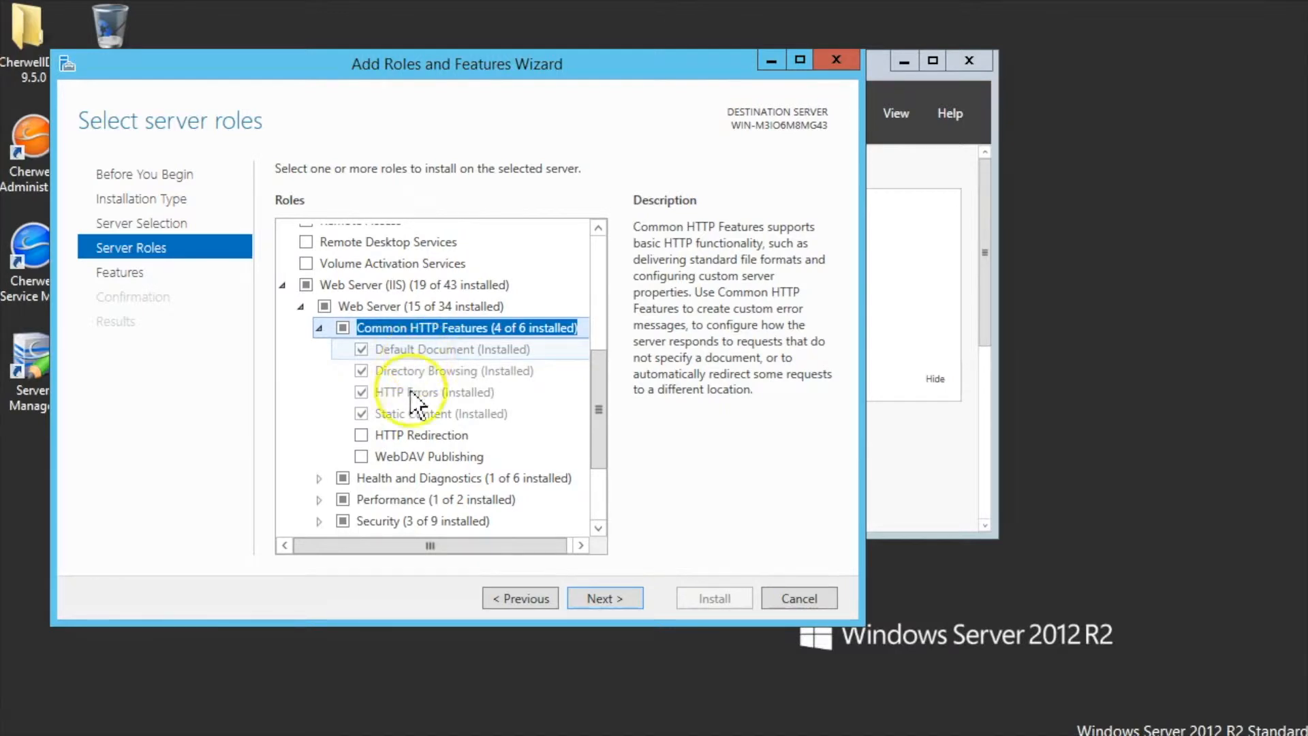
pyautogui.moveTo(599, 436); pyautogui.dragTo(596, 511)
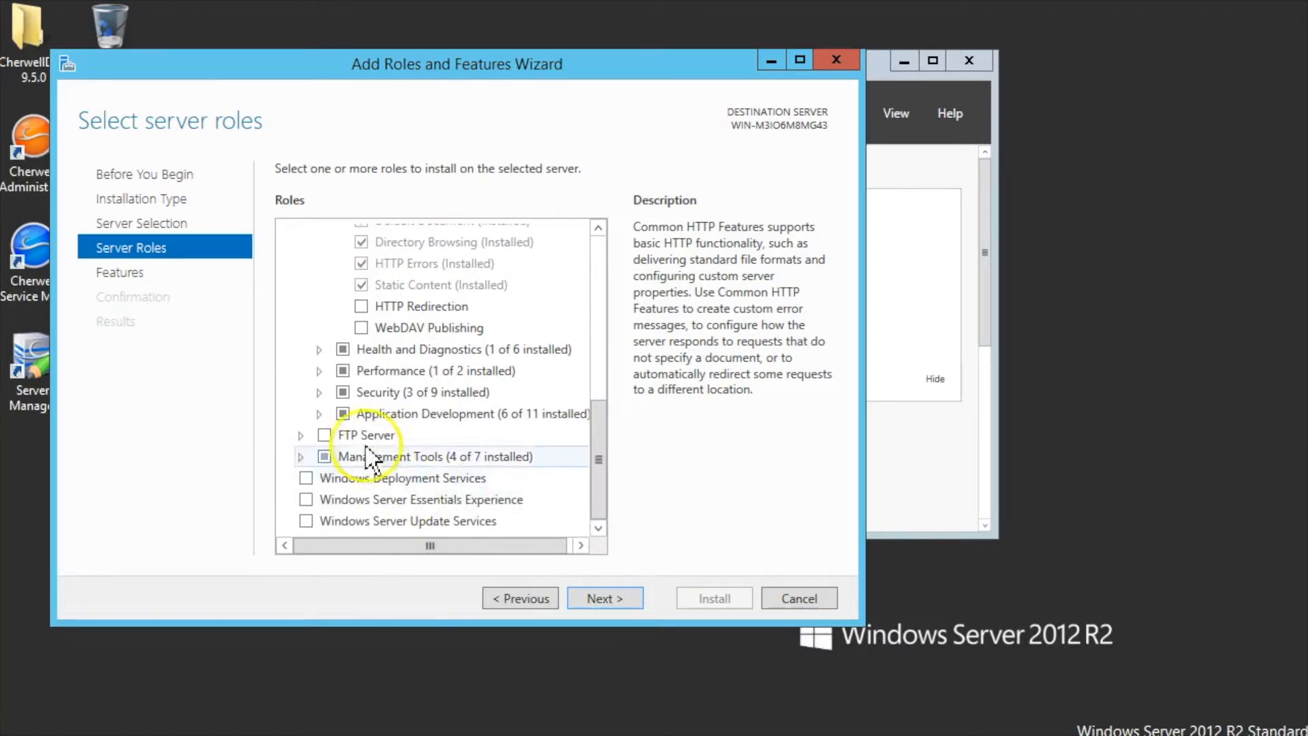
pyautogui.click(319, 391)
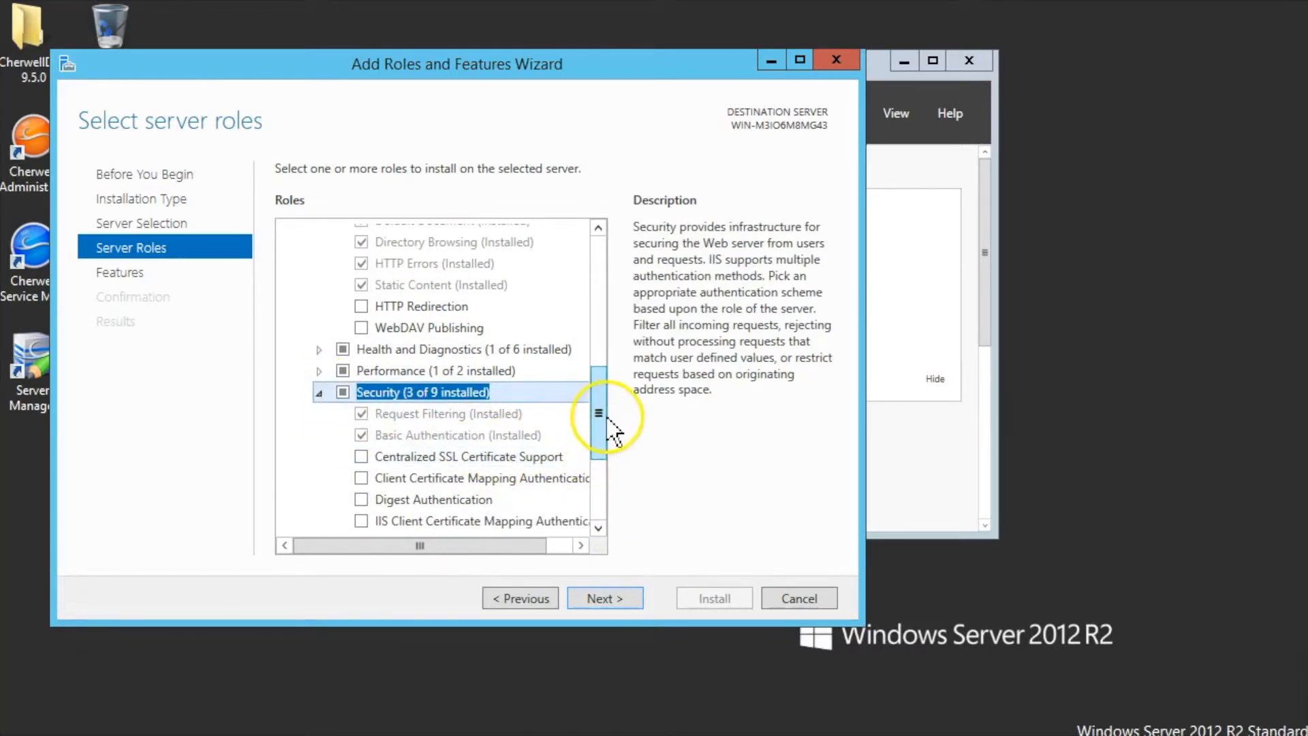
pyautogui.moveTo(599, 423); pyautogui.dragTo(597, 482)
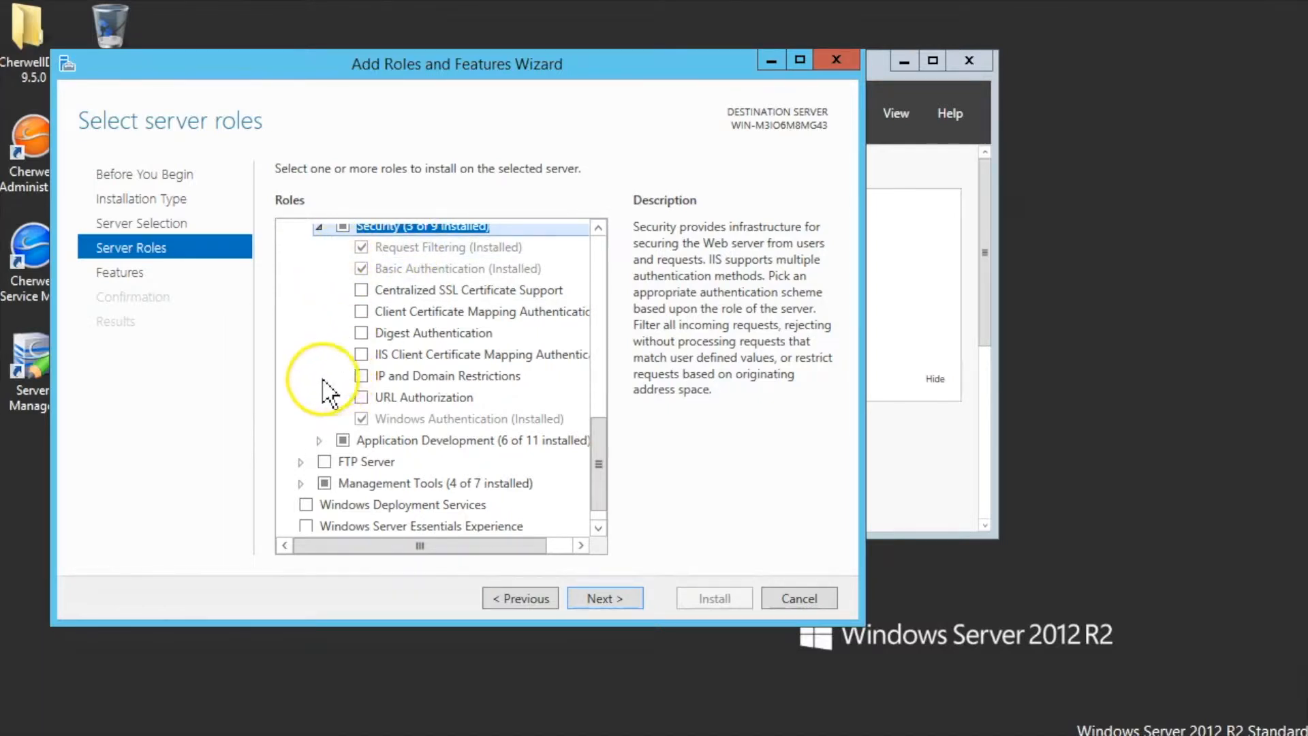
pyautogui.click(319, 440)
pyautogui.moveTo(599, 420); pyautogui.dragTo(599, 463)
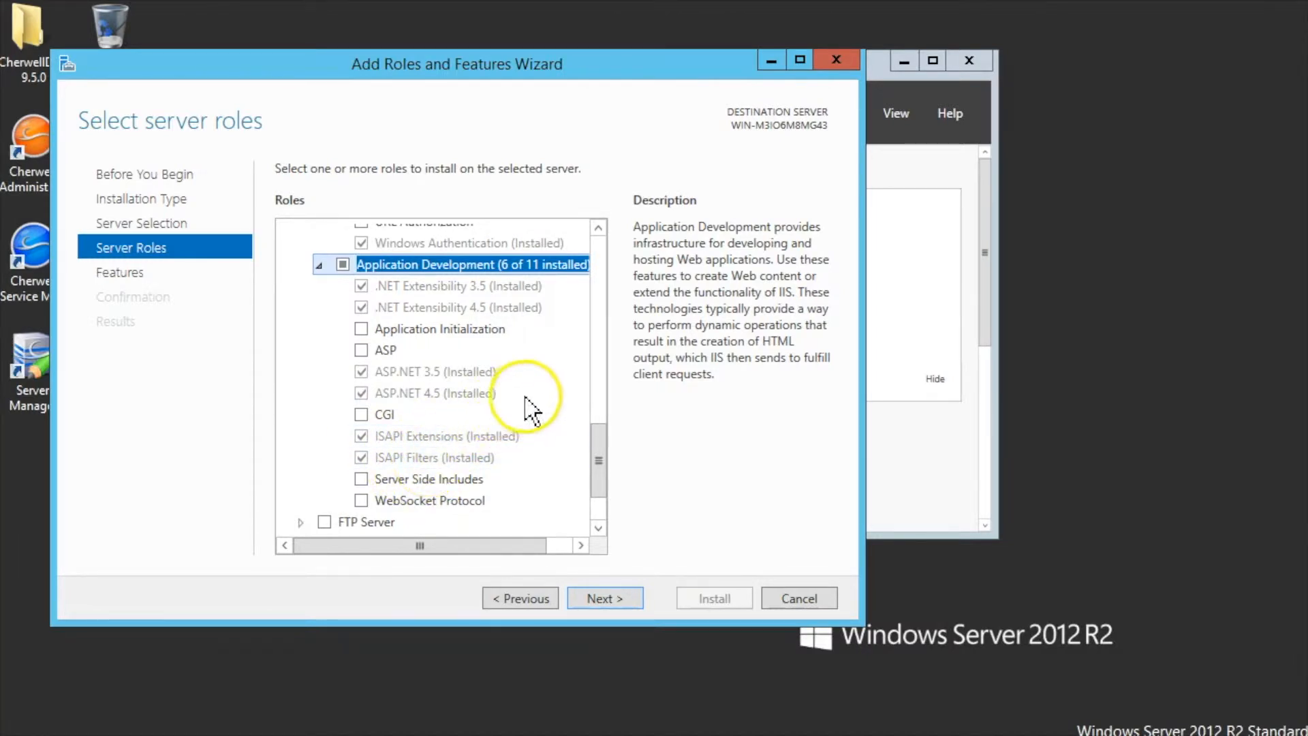
# - Review Management Tools and IIS 6 Management Compatibility, then close the wizard without installing
pyautogui.moveTo(608, 483); pyautogui.dragTo(600, 510)
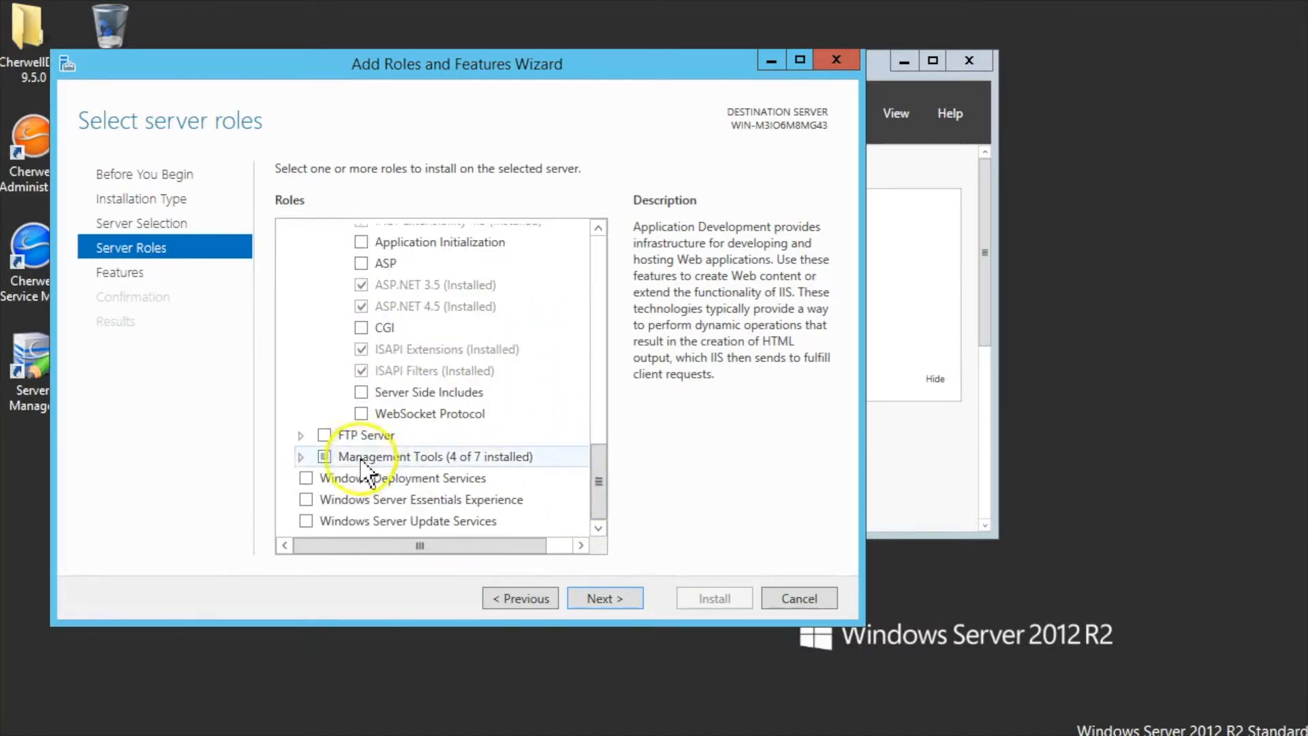
pyautogui.click(300, 458)
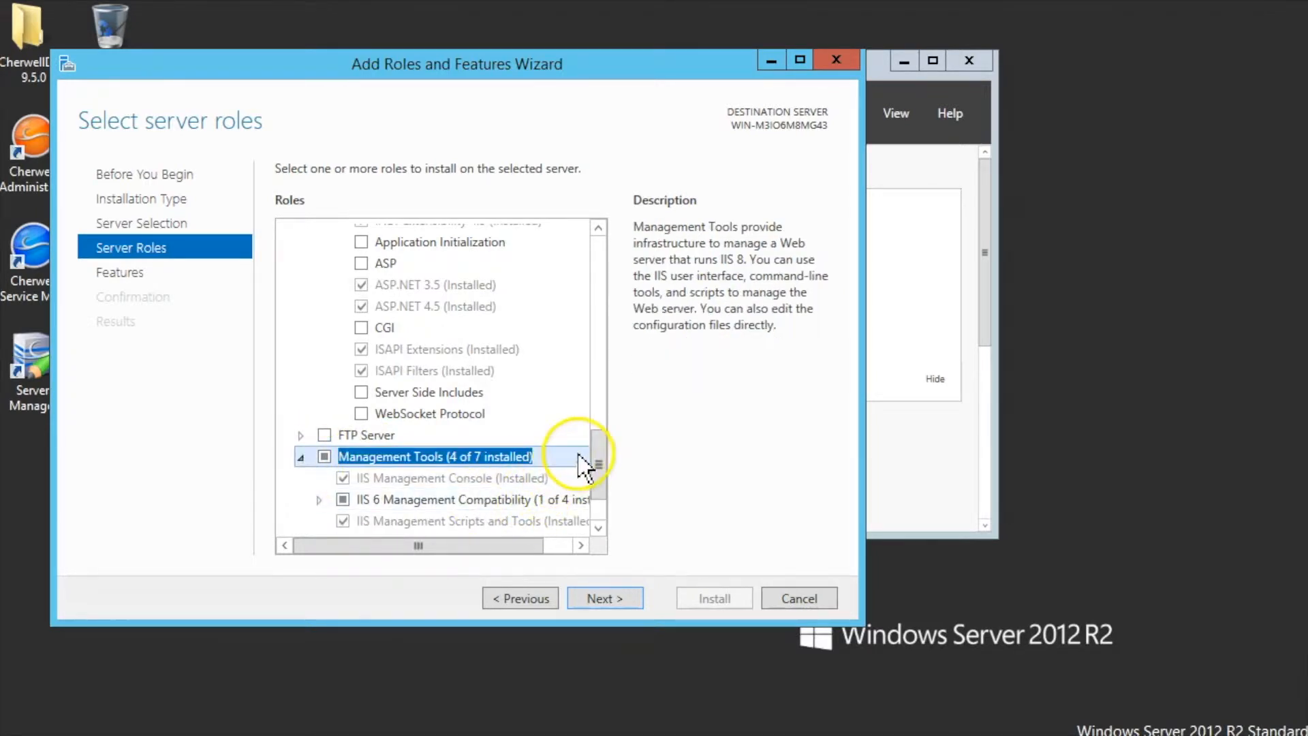
pyautogui.moveTo(599, 468); pyautogui.dragTo(593, 521)
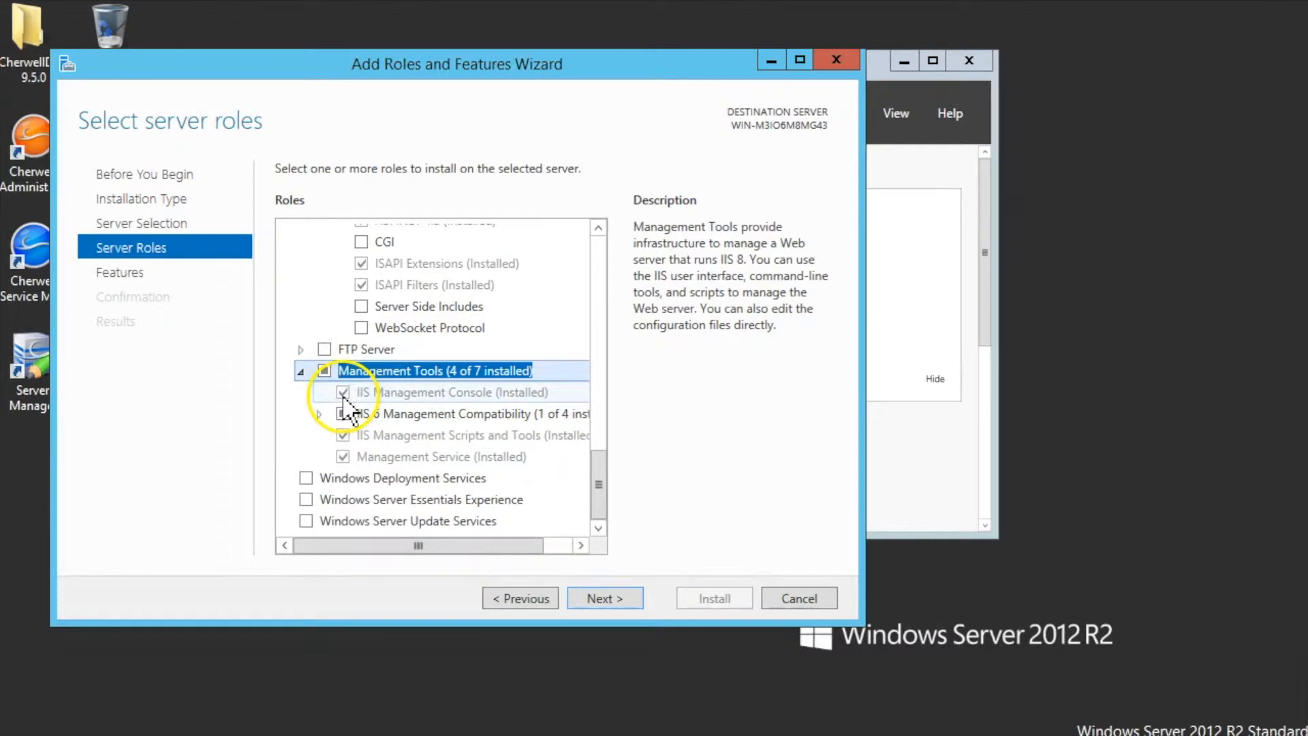
pyautogui.click(318, 414)
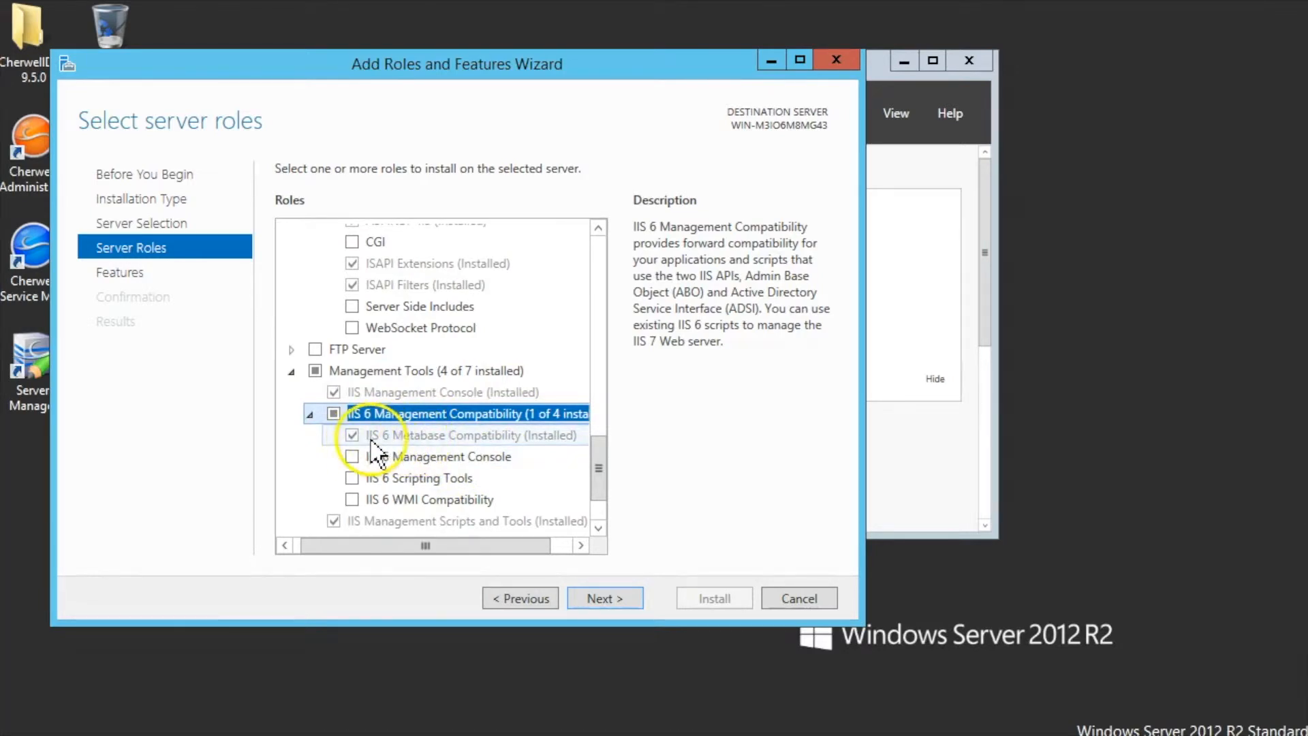
pyautogui.moveTo(598, 472); pyautogui.dragTo(593, 493)
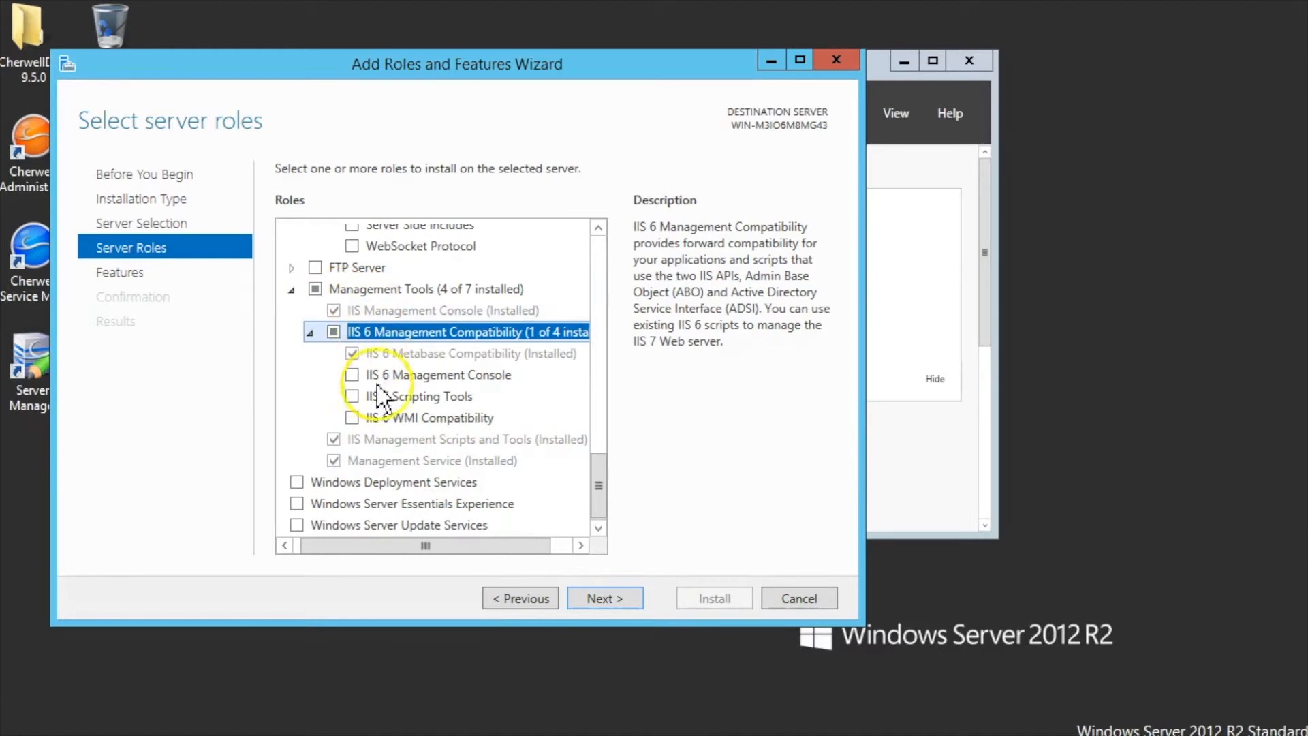
pyautogui.click(599, 603)
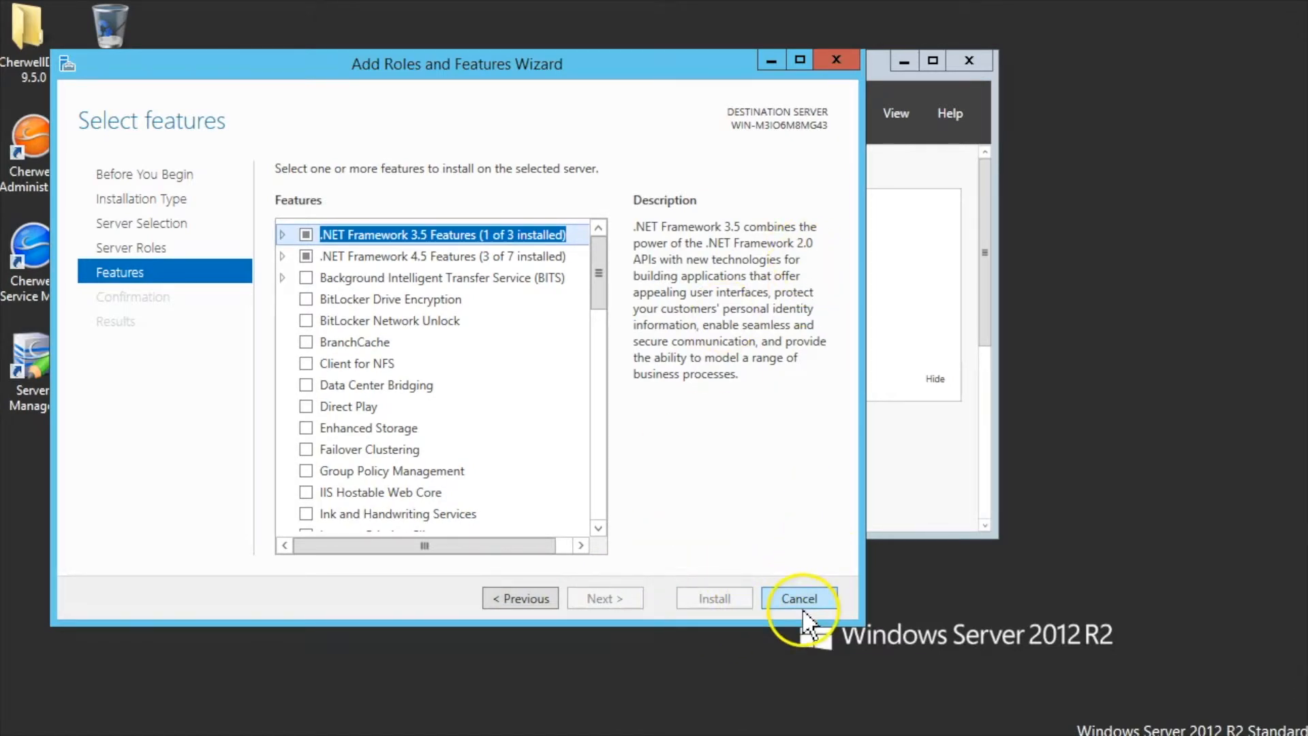
pyautogui.click(840, 59)
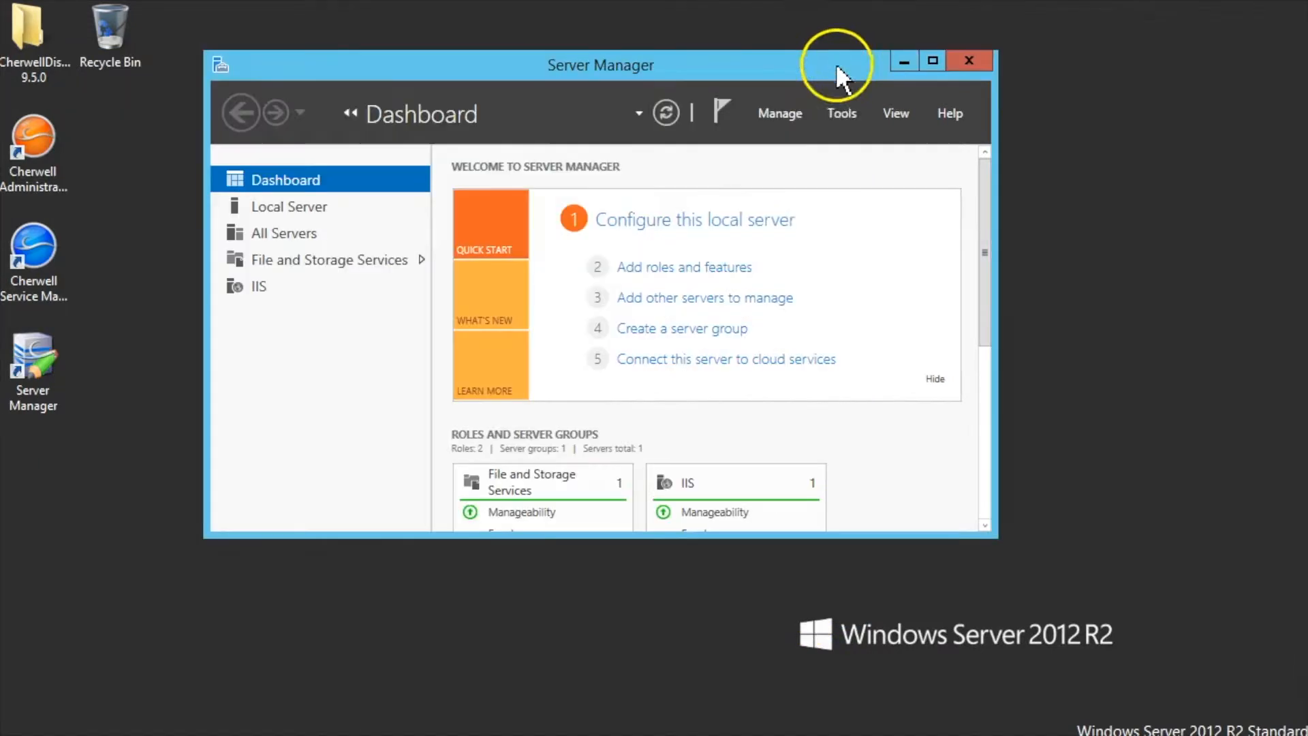
# - Minimize Server Manager and browse CherwellDiskImage-English to Utilities, selecting the Trusted Agents Server installer
pyautogui.click(904, 63)
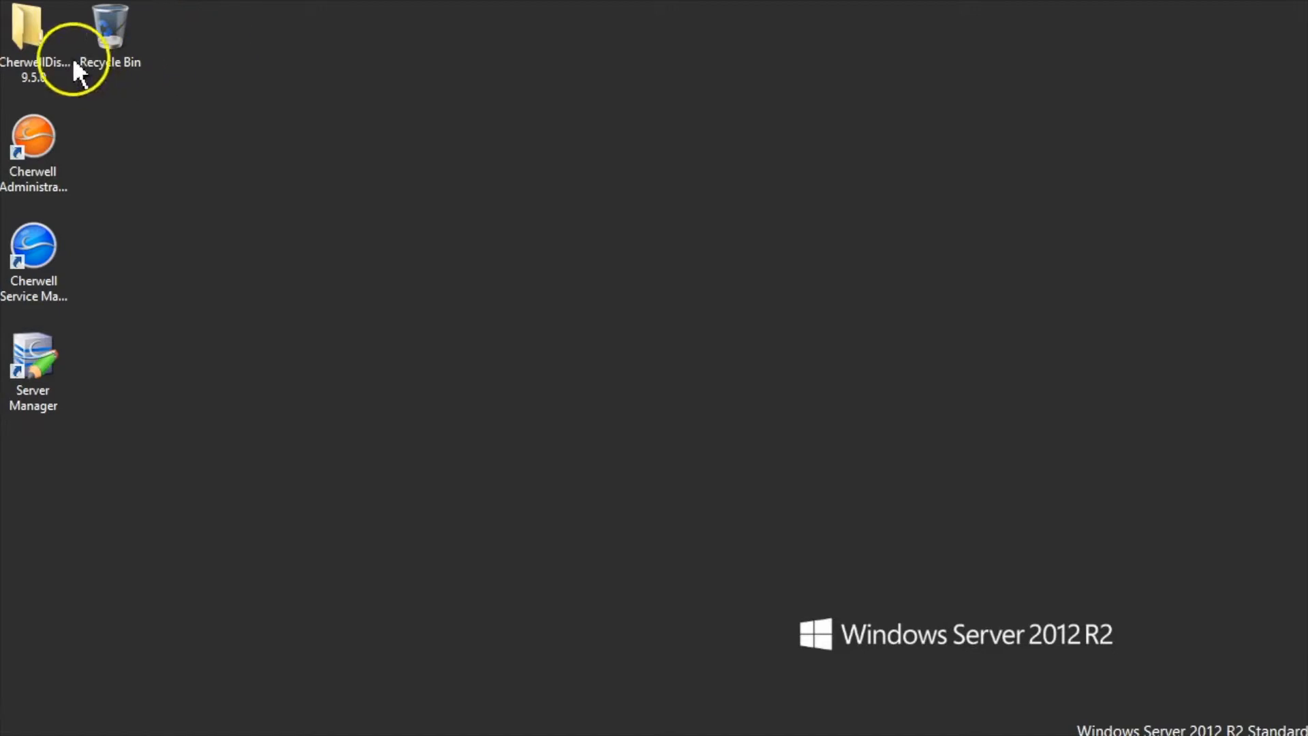
pyautogui.doubleClick(31, 40)
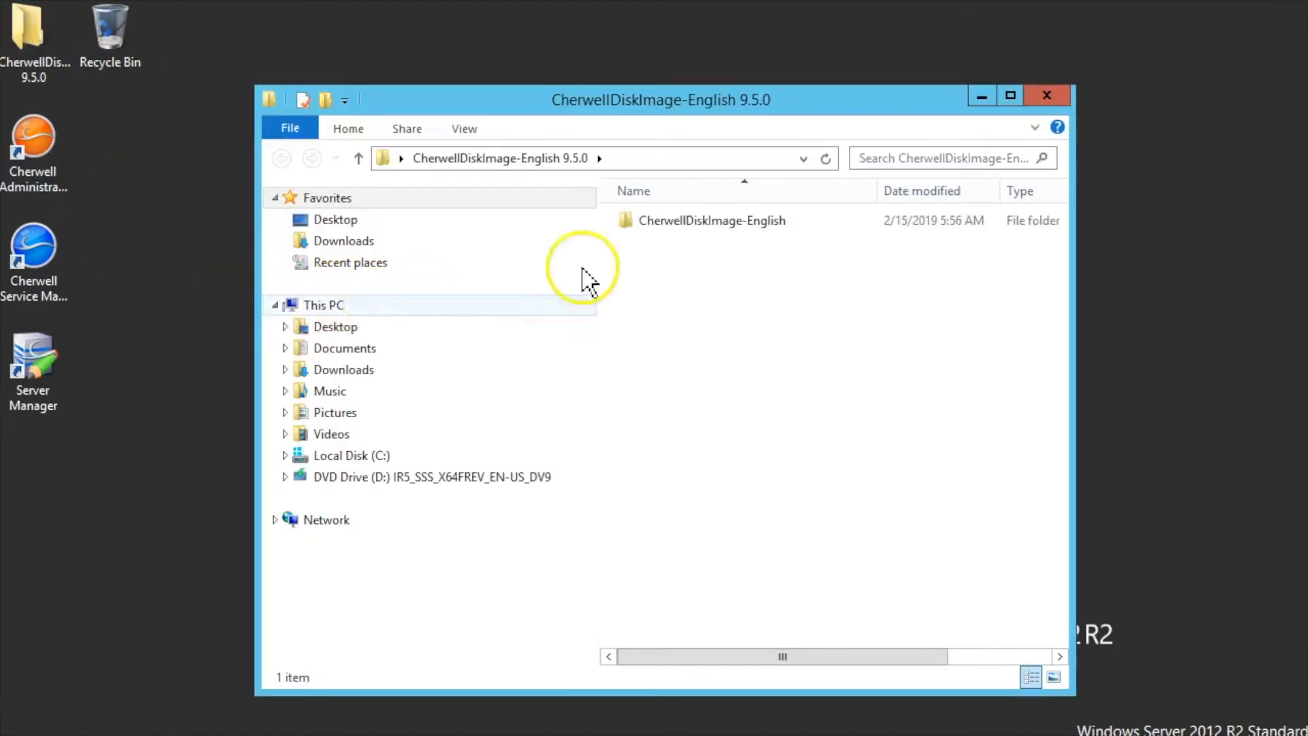
pyautogui.doubleClick(677, 233)
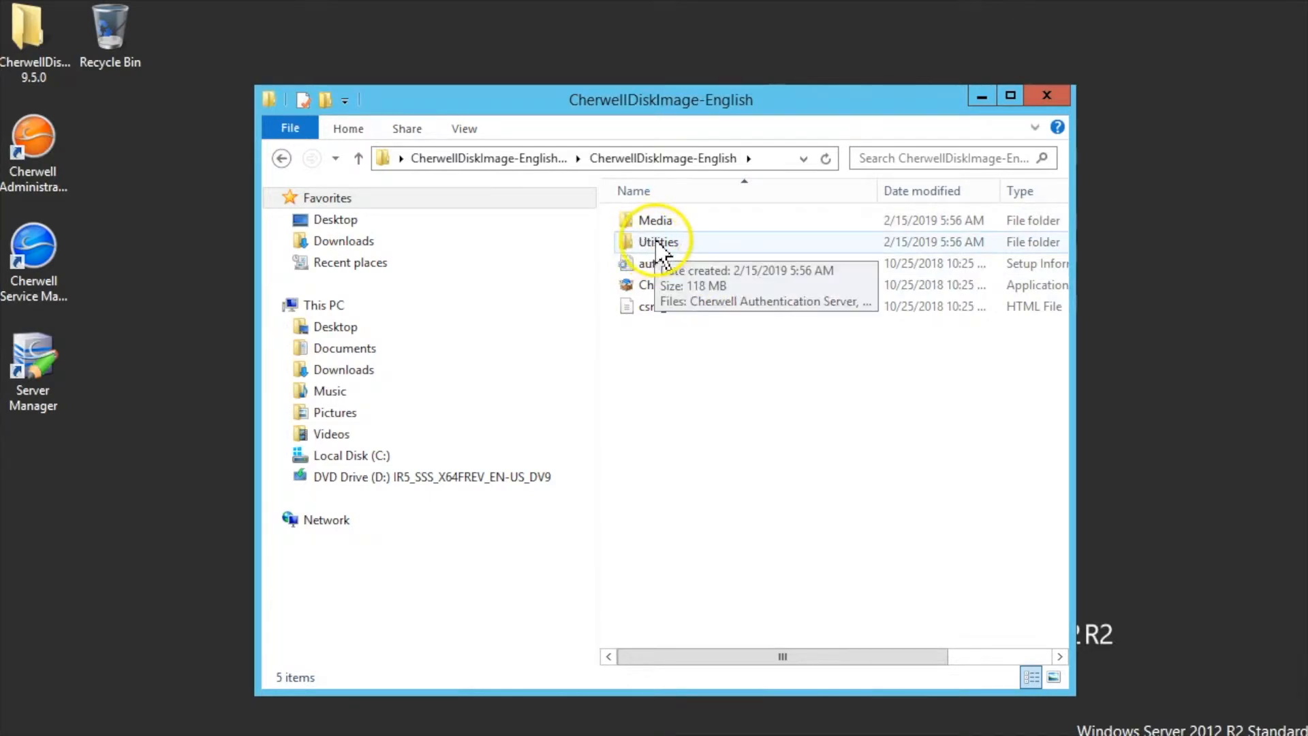
pyautogui.doubleClick(671, 245)
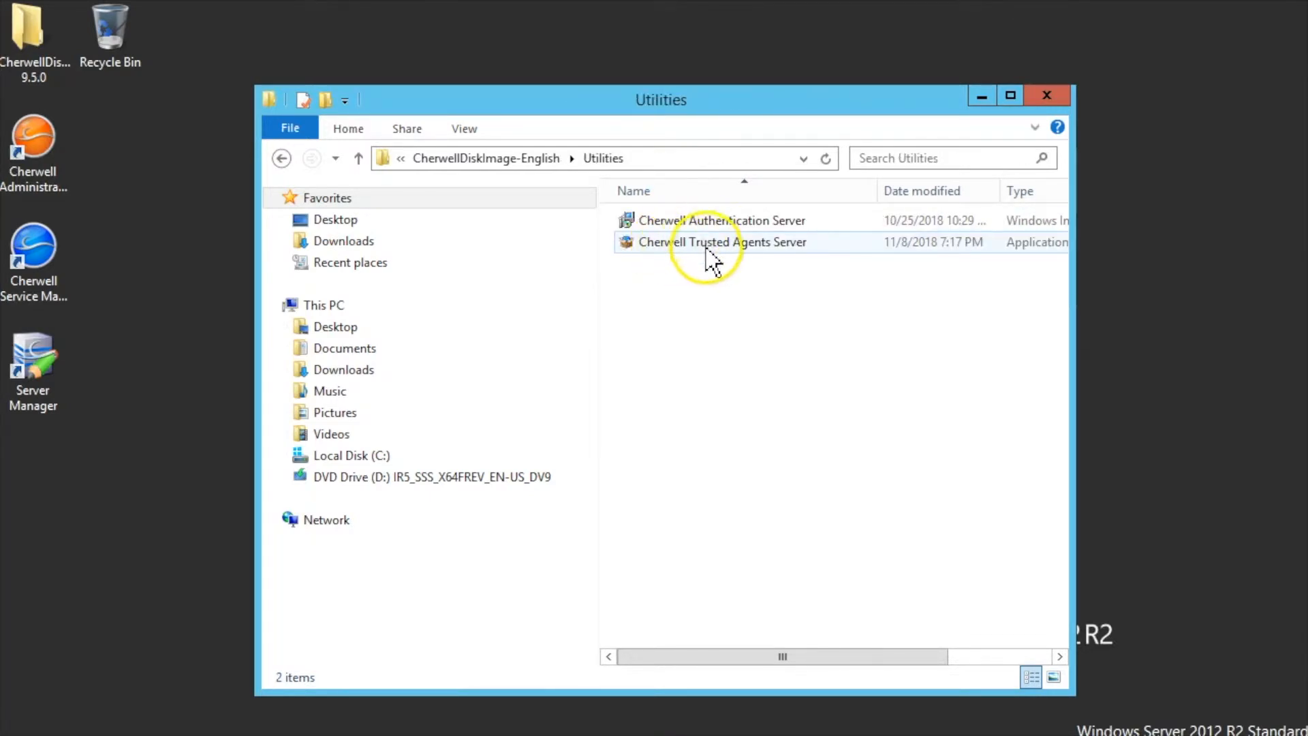
pyautogui.click(685, 247)
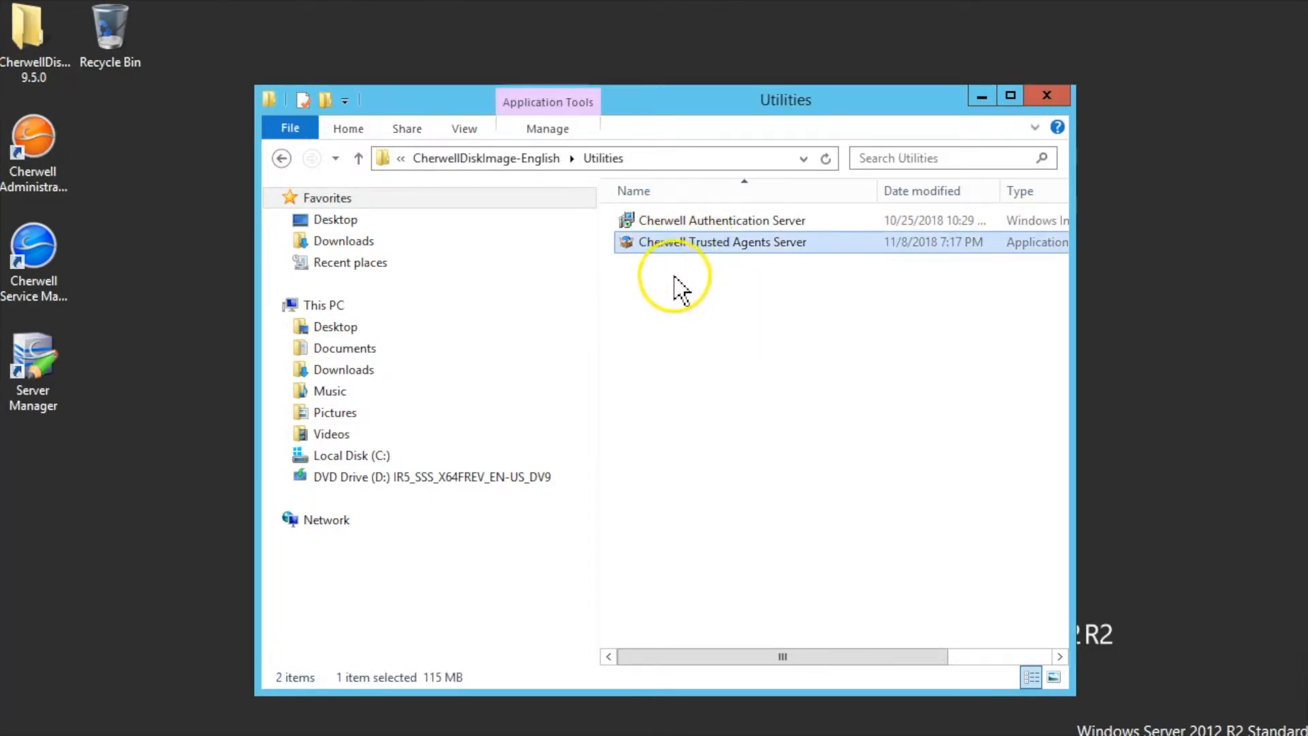
# - Run the Trusted Agents Server installer, accept the licence, keep the default folder, and finish
pyautogui.doubleClick(695, 246)
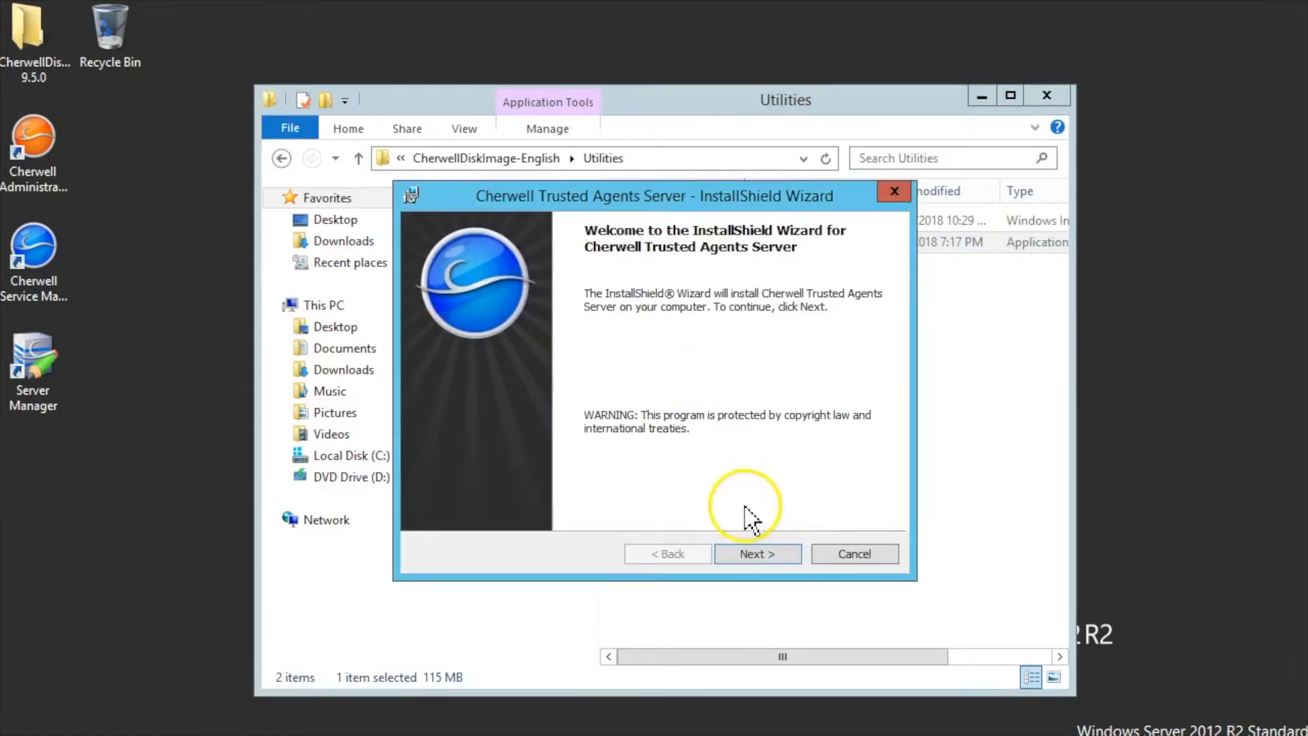
pyautogui.click(755, 554)
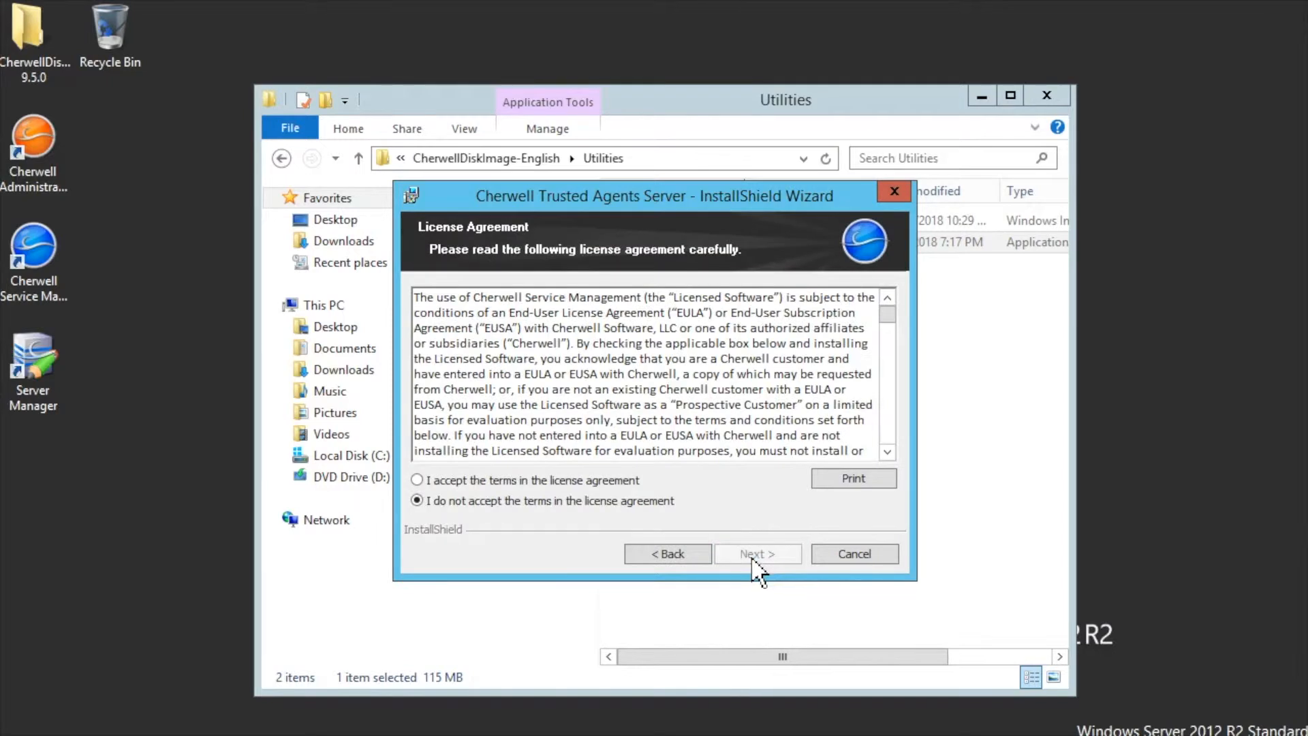
pyautogui.click(436, 480)
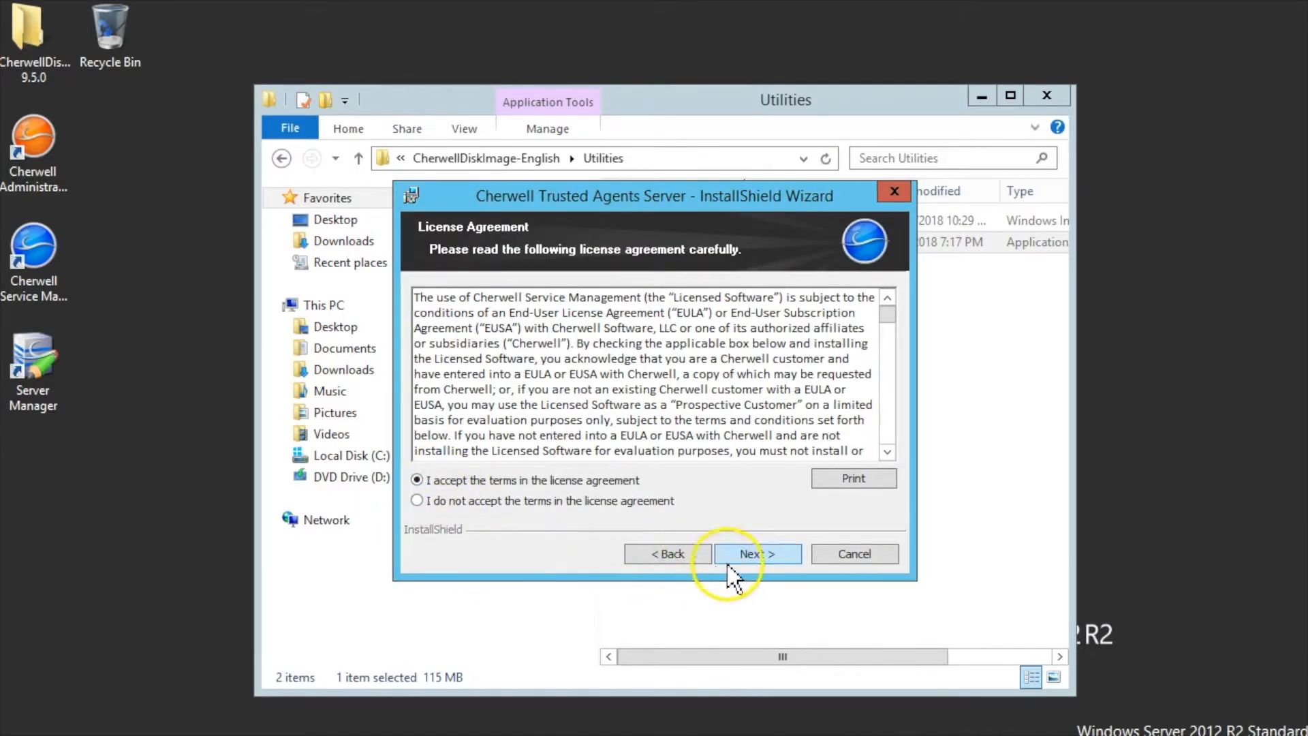
pyautogui.click(748, 558)
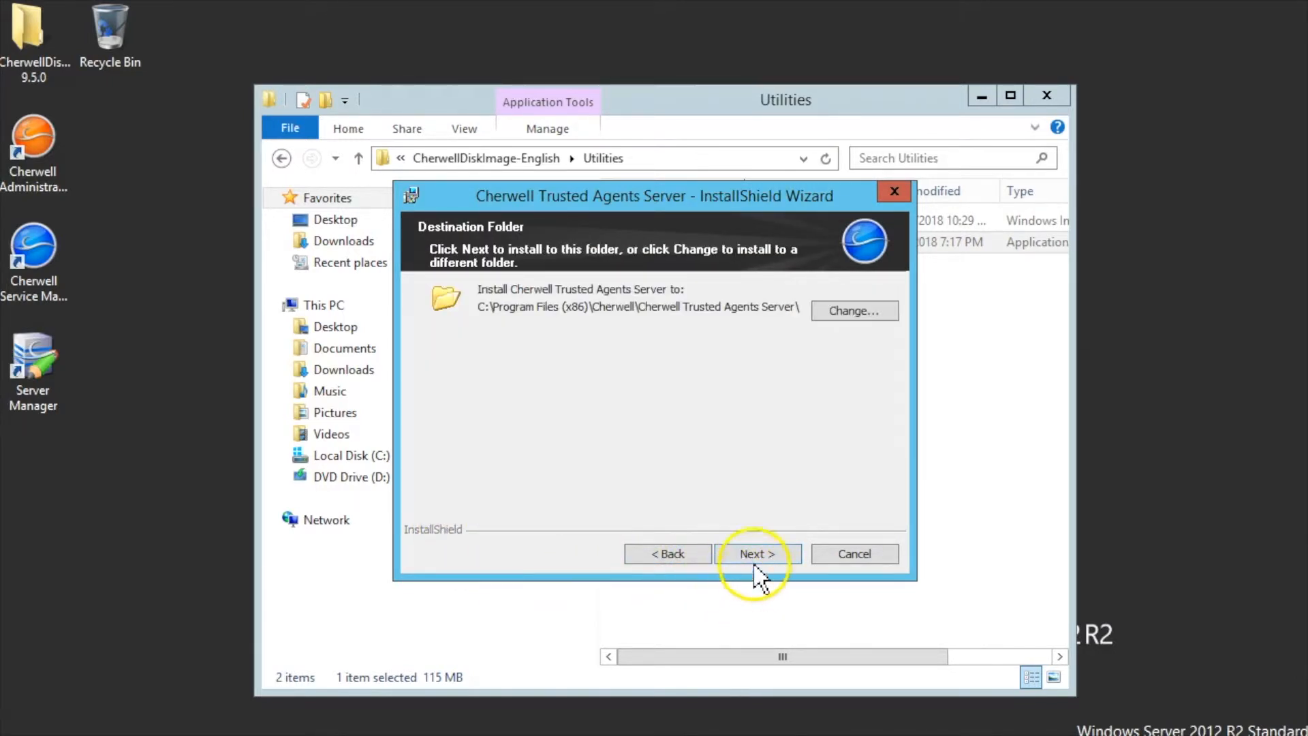
pyautogui.click(752, 560)
pyautogui.click(752, 555)
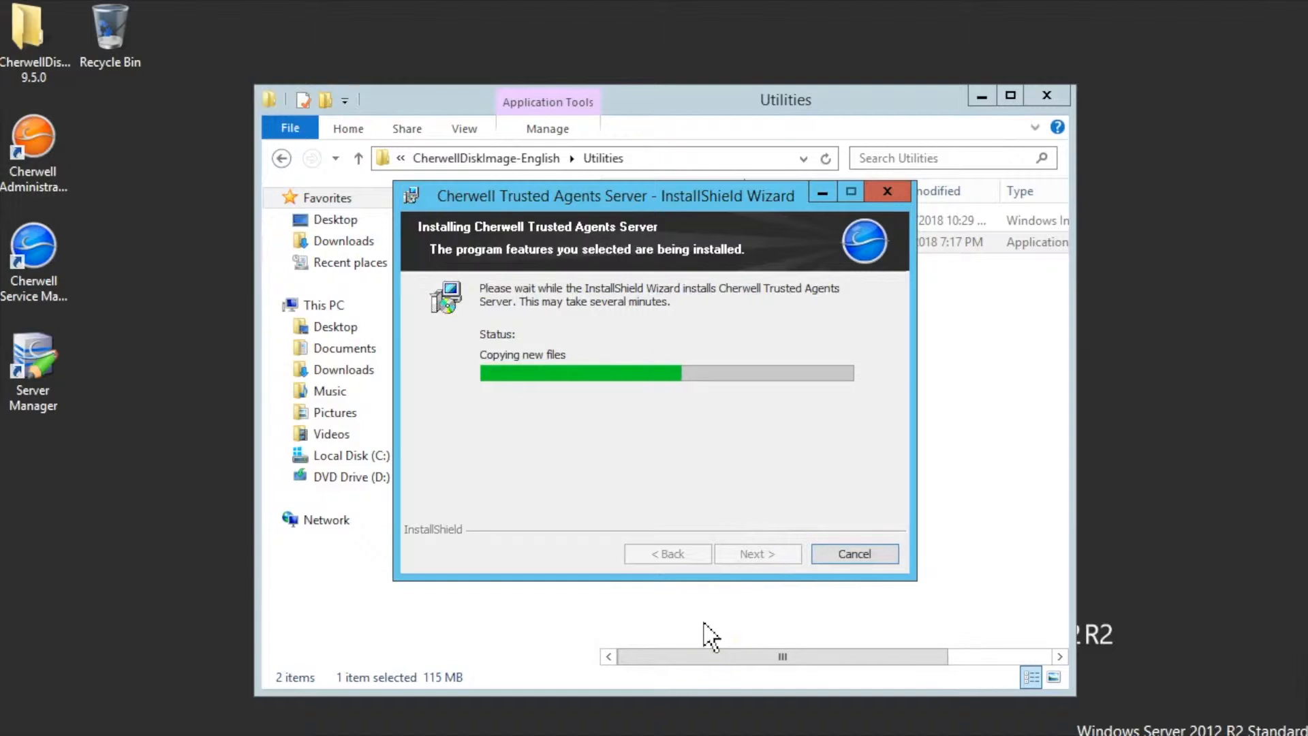
pyautogui.click(705, 577)
pyautogui.click(758, 558)
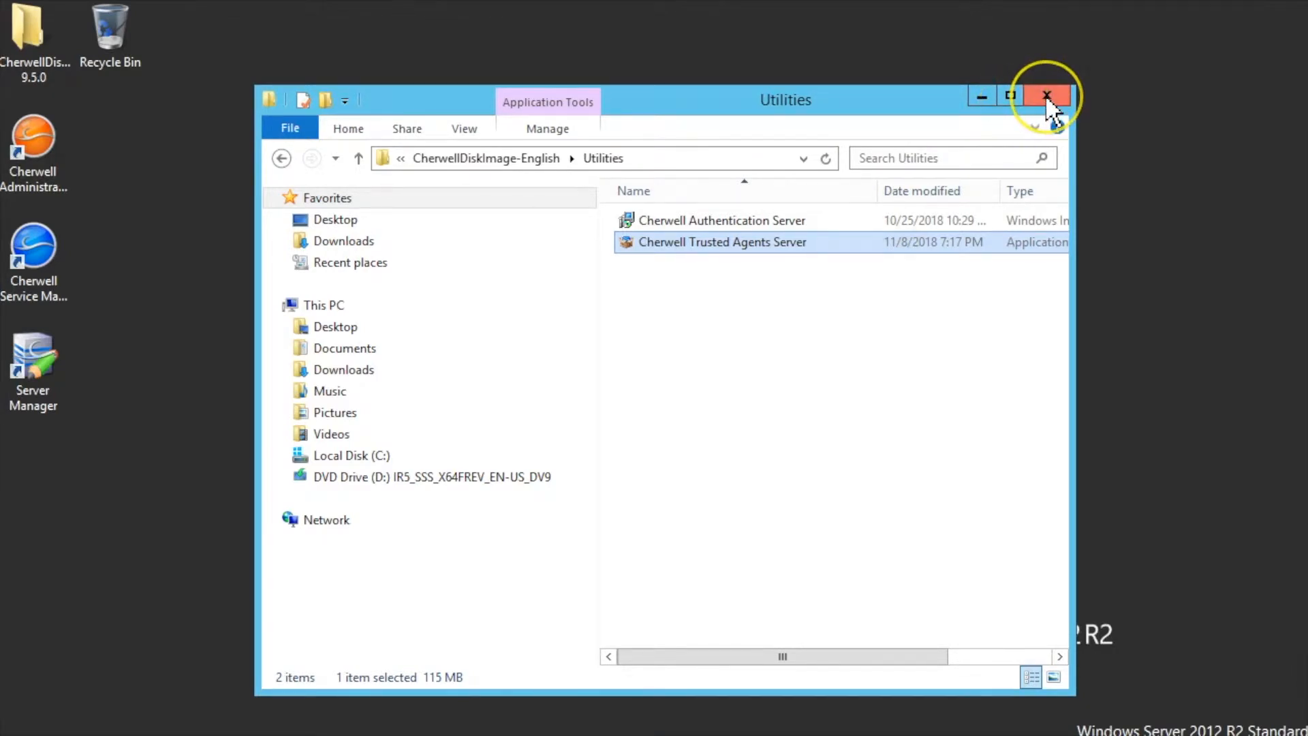
# - Launch Cherwell Server Manager, switch to Trusted Agents Server, and open its configuration dialog
pyautogui.click(981, 102)
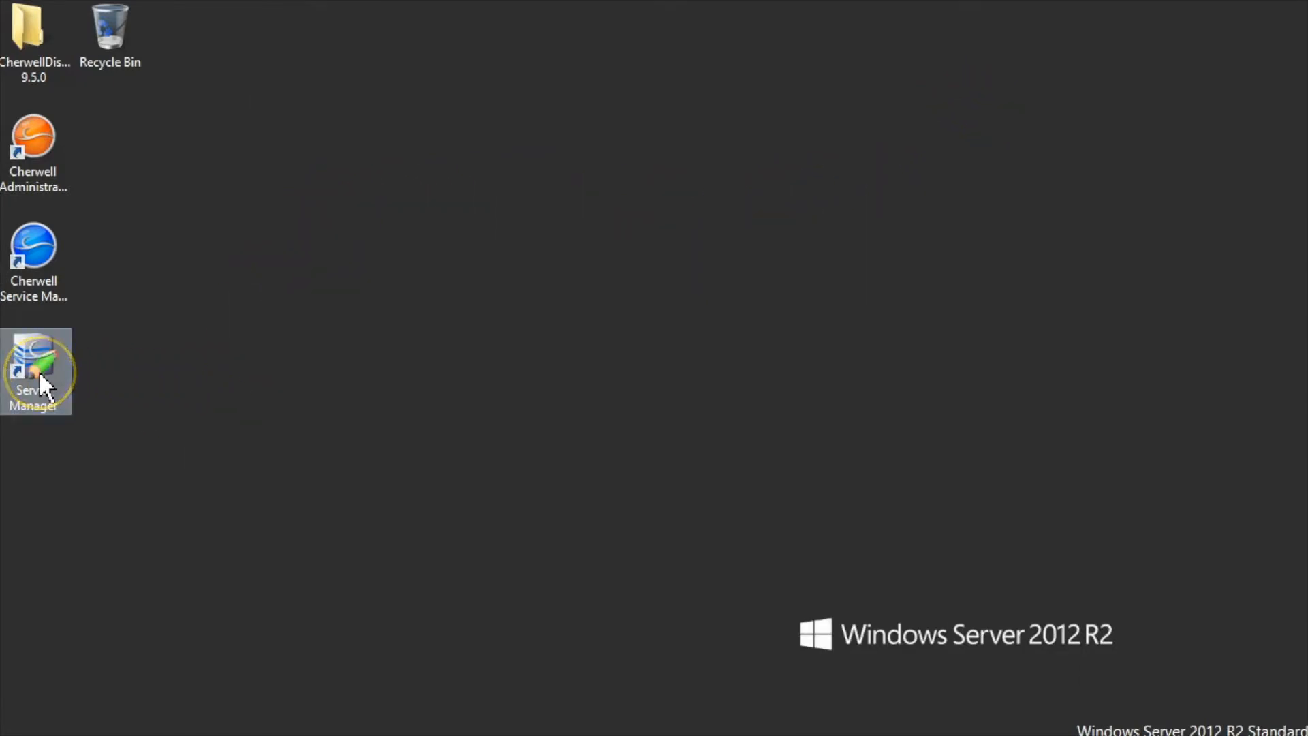
pyautogui.doubleClick(34, 401)
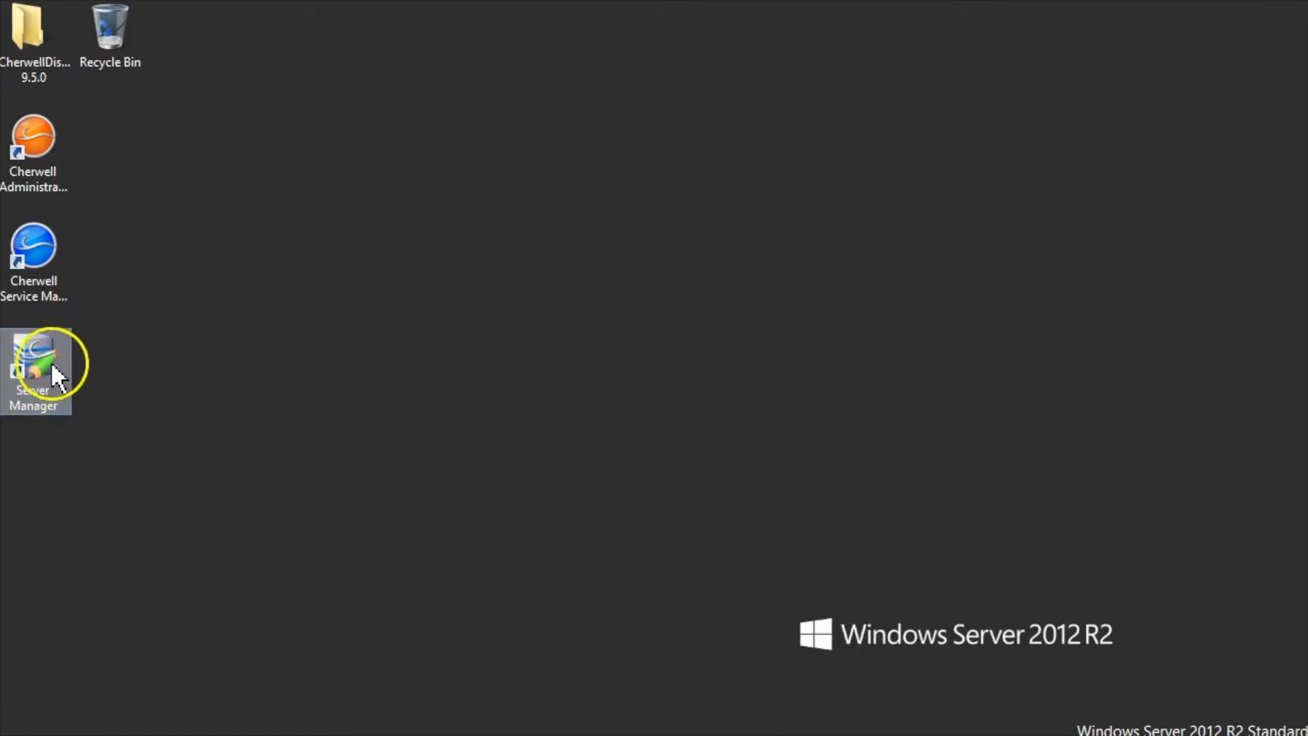
pyautogui.doubleClick(43, 381)
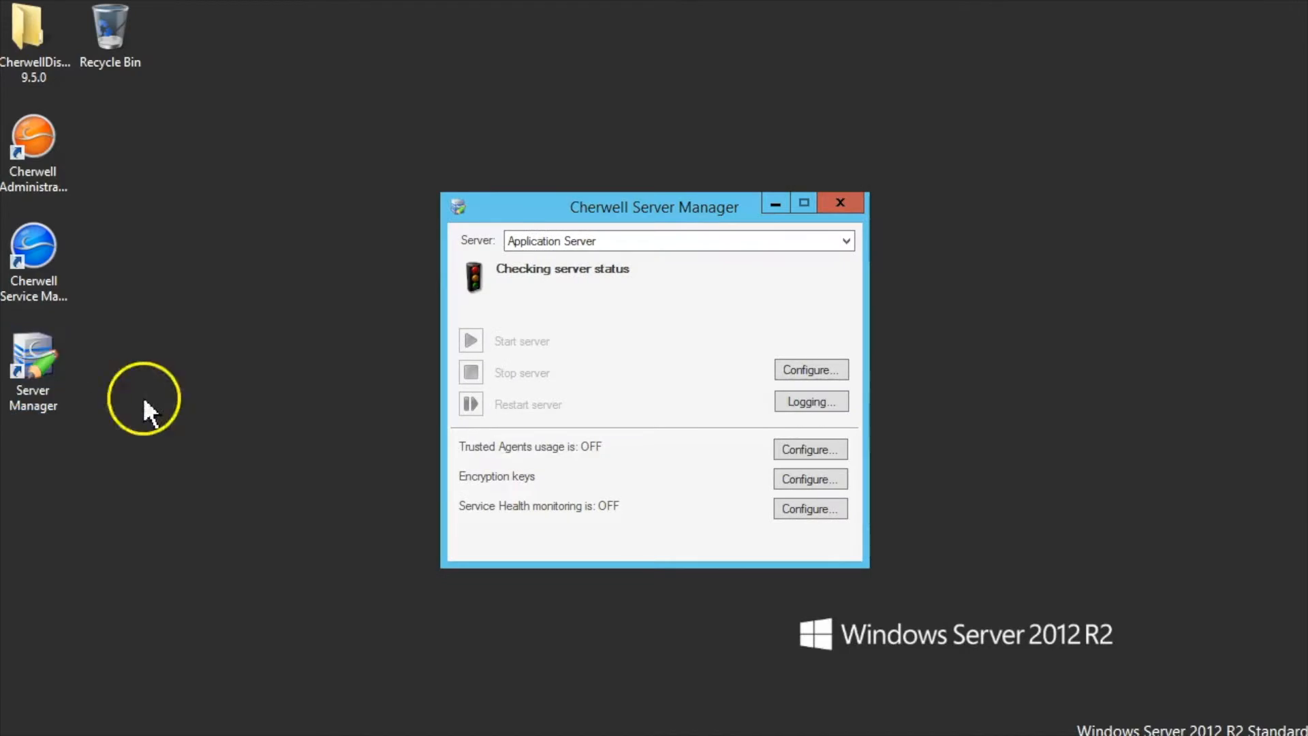
pyautogui.click(846, 243)
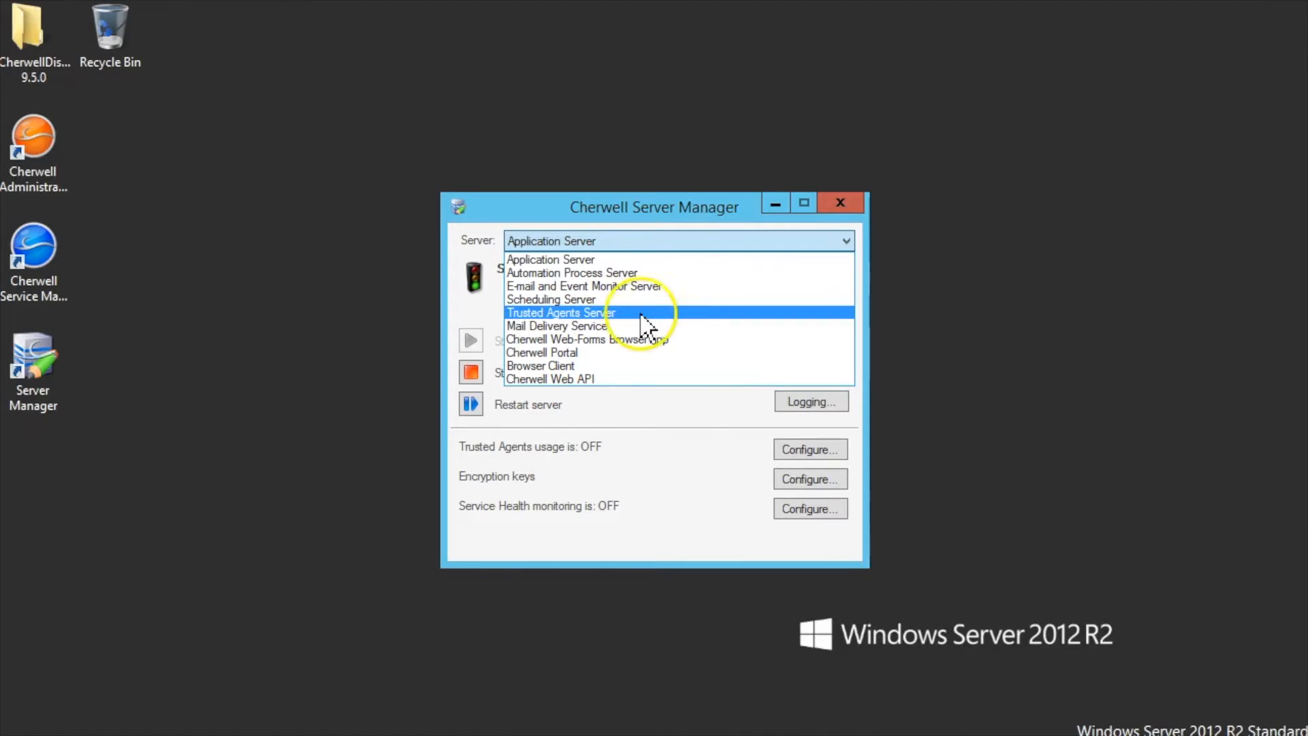
pyautogui.click(617, 315)
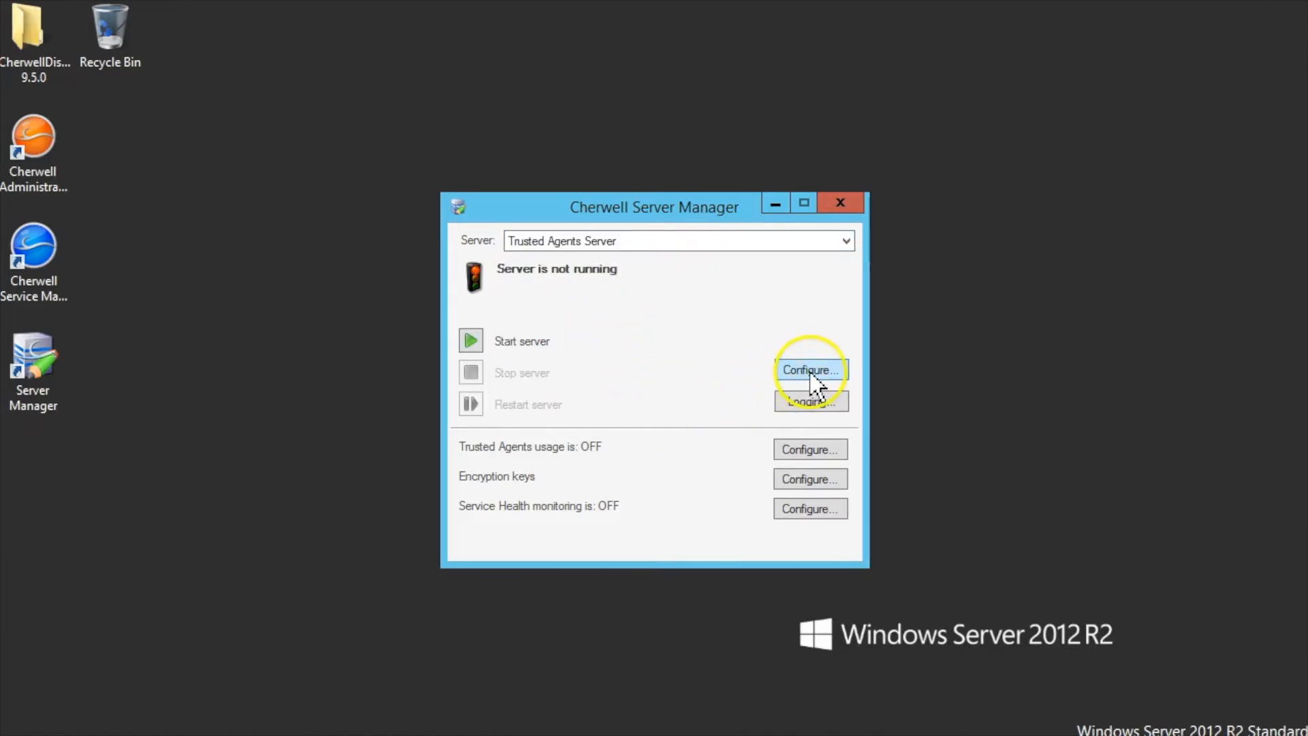
pyautogui.click(838, 374)
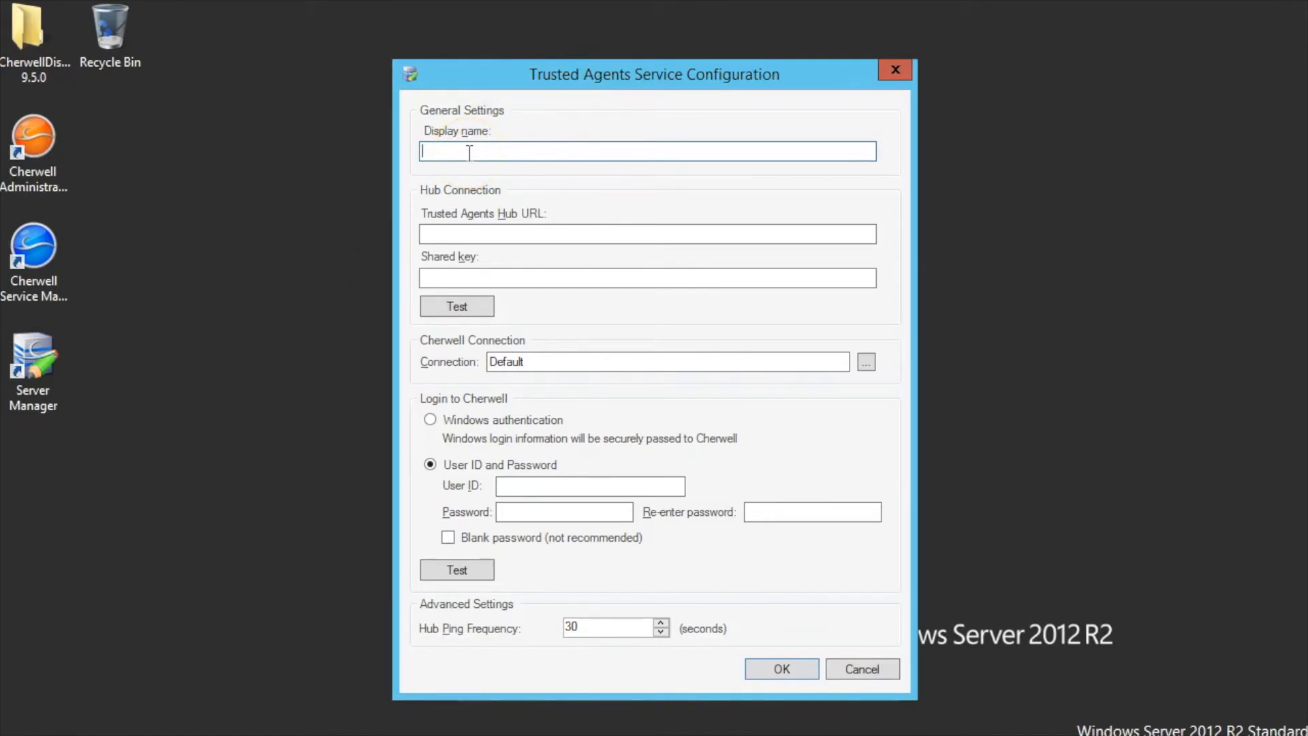
pyautogui.write('company name')
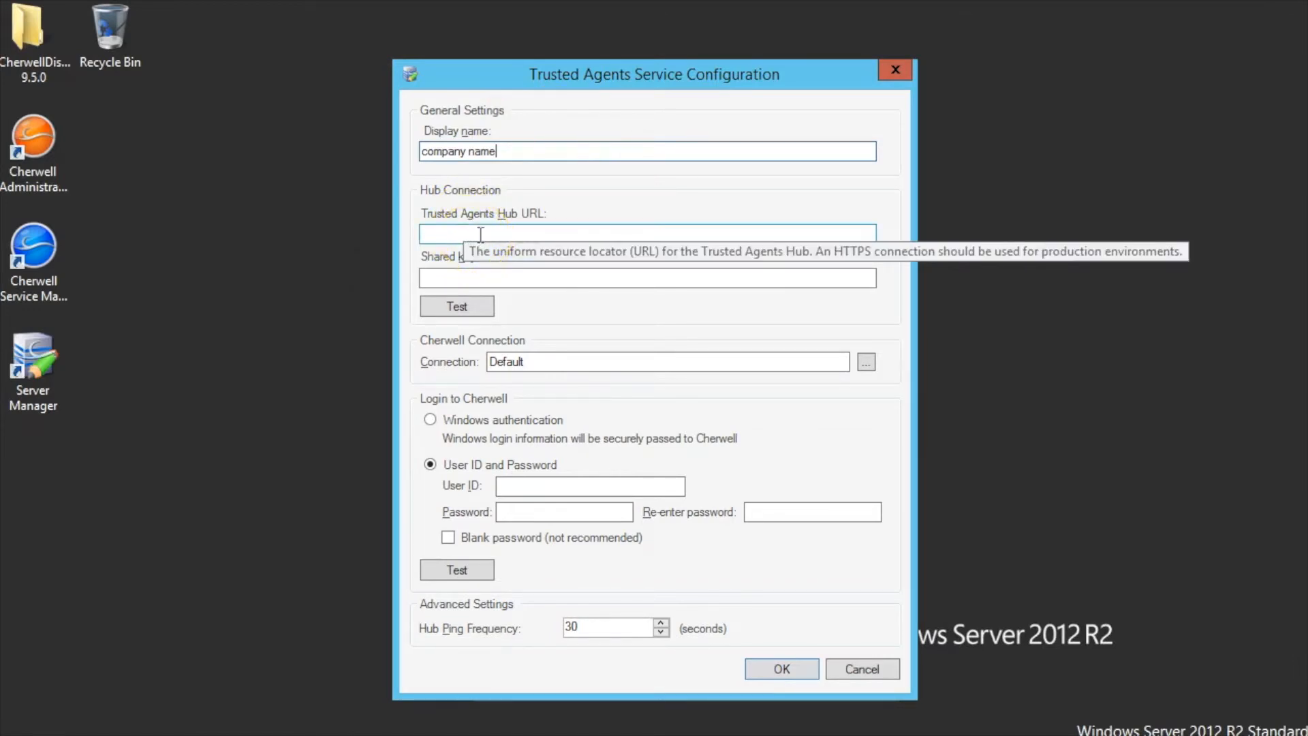
pyautogui.click(607, 239)
pyautogui.write('htpp')
pyautogui.press('BackSpace')
pyautogui.press('BackSpace')
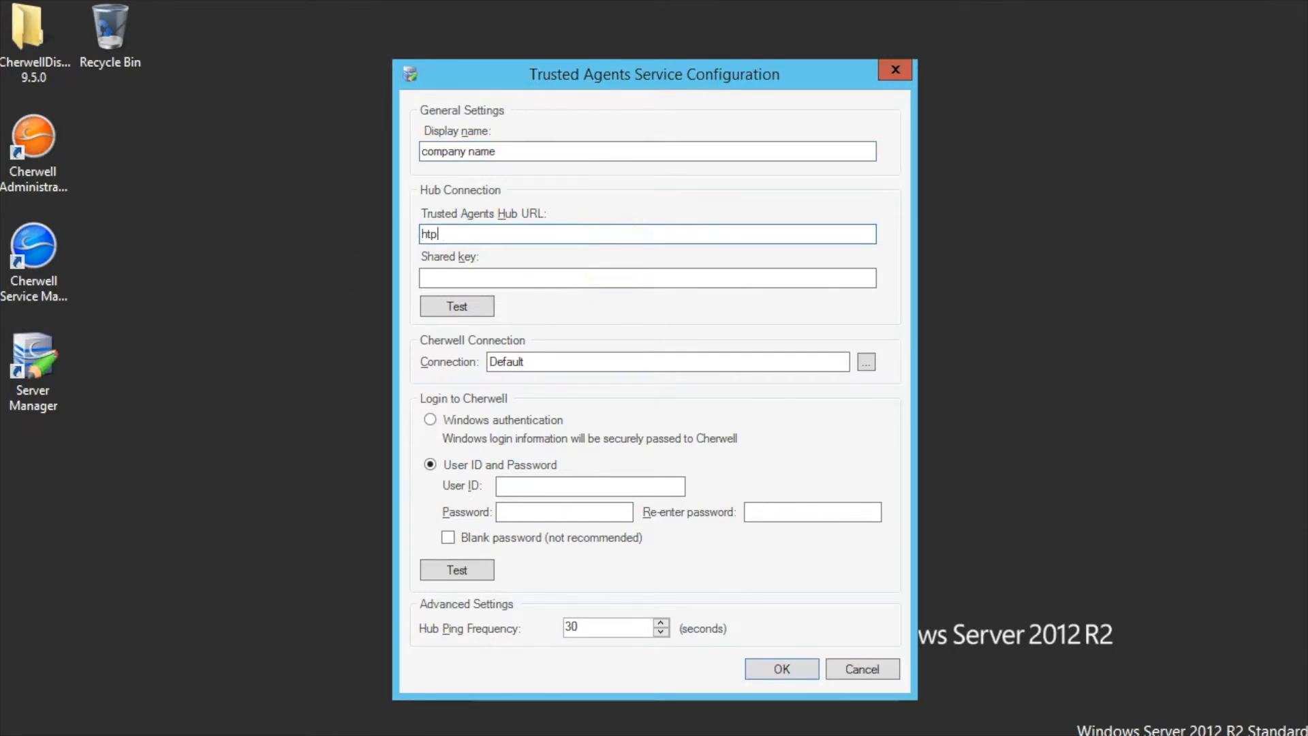
pyautogui.write('tps')
pyautogui.write('://')
pyautogui.write('con')
pyautogui.write('panynam')
pyautogui.write('e.cherwellond')
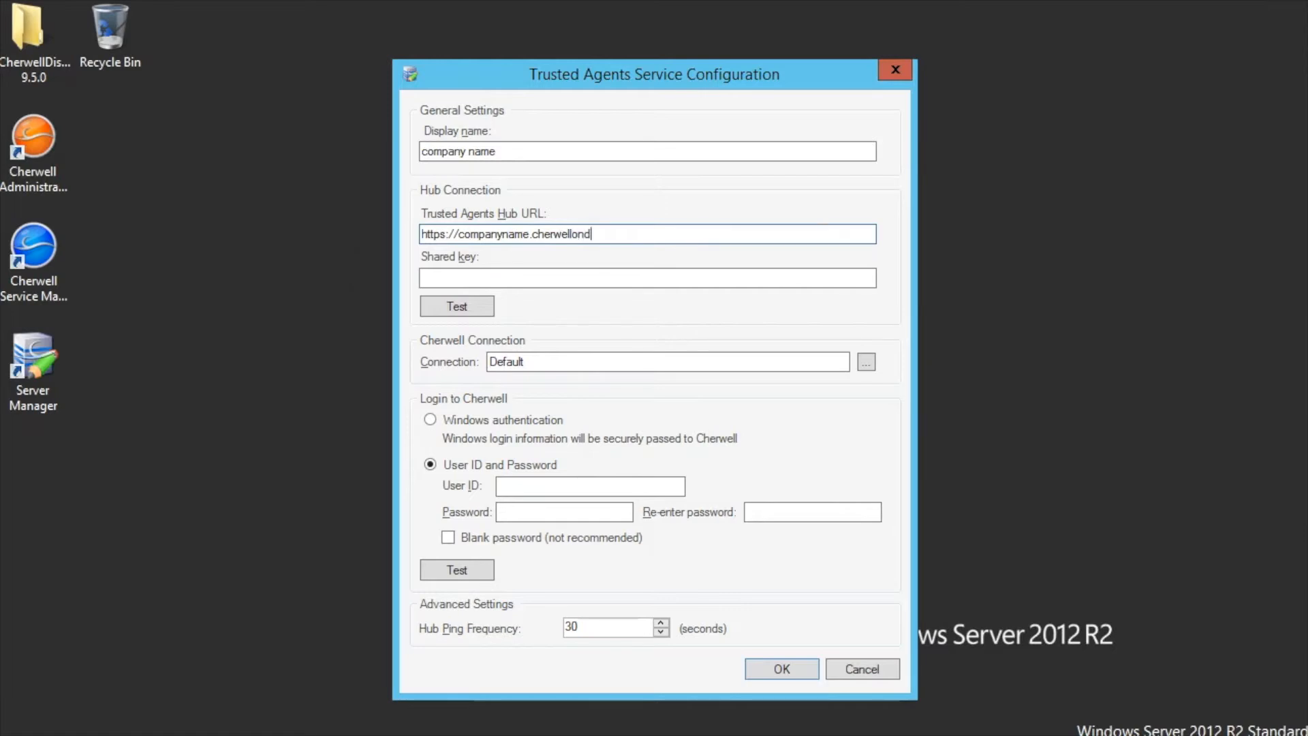
pyautogui.write('emand.com/CherwellClient')
pyautogui.click(594, 279)
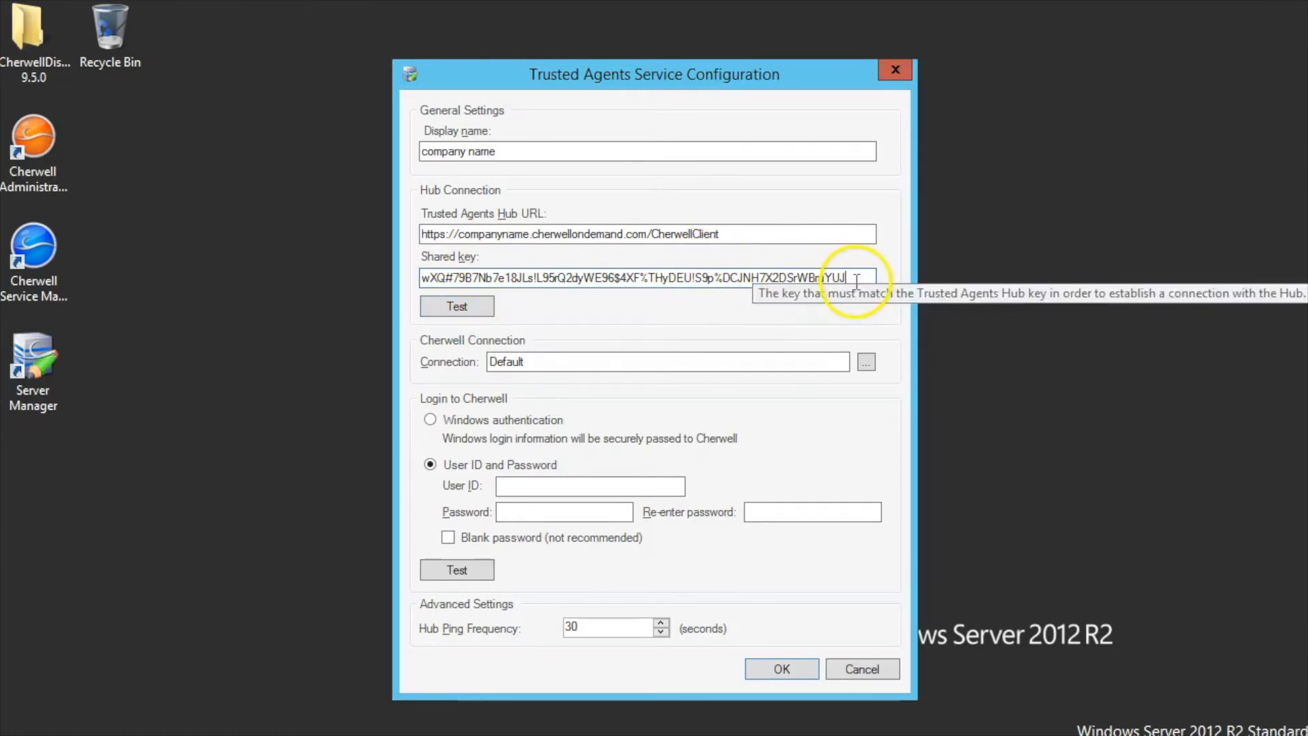
pyautogui.click(464, 308)
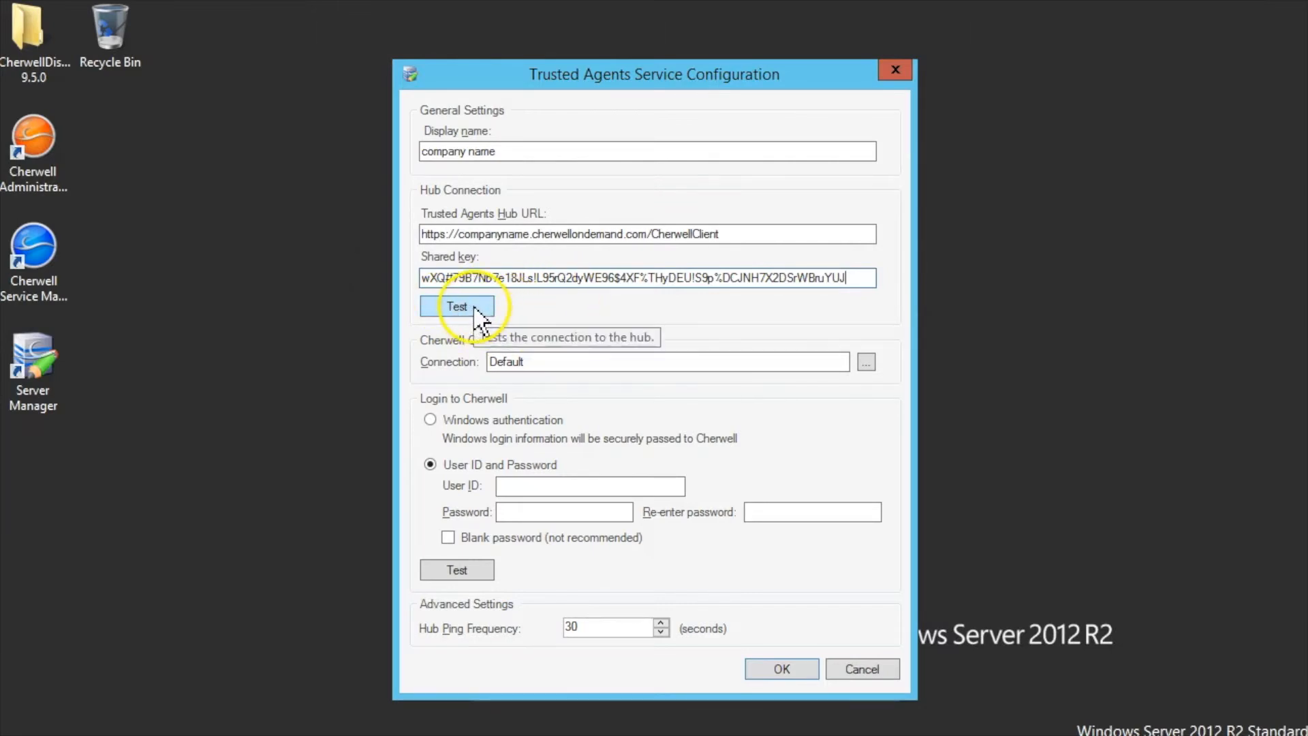
# - Choose Cherwell Demo as the Trusted Agents connection
pyautogui.click(866, 363)
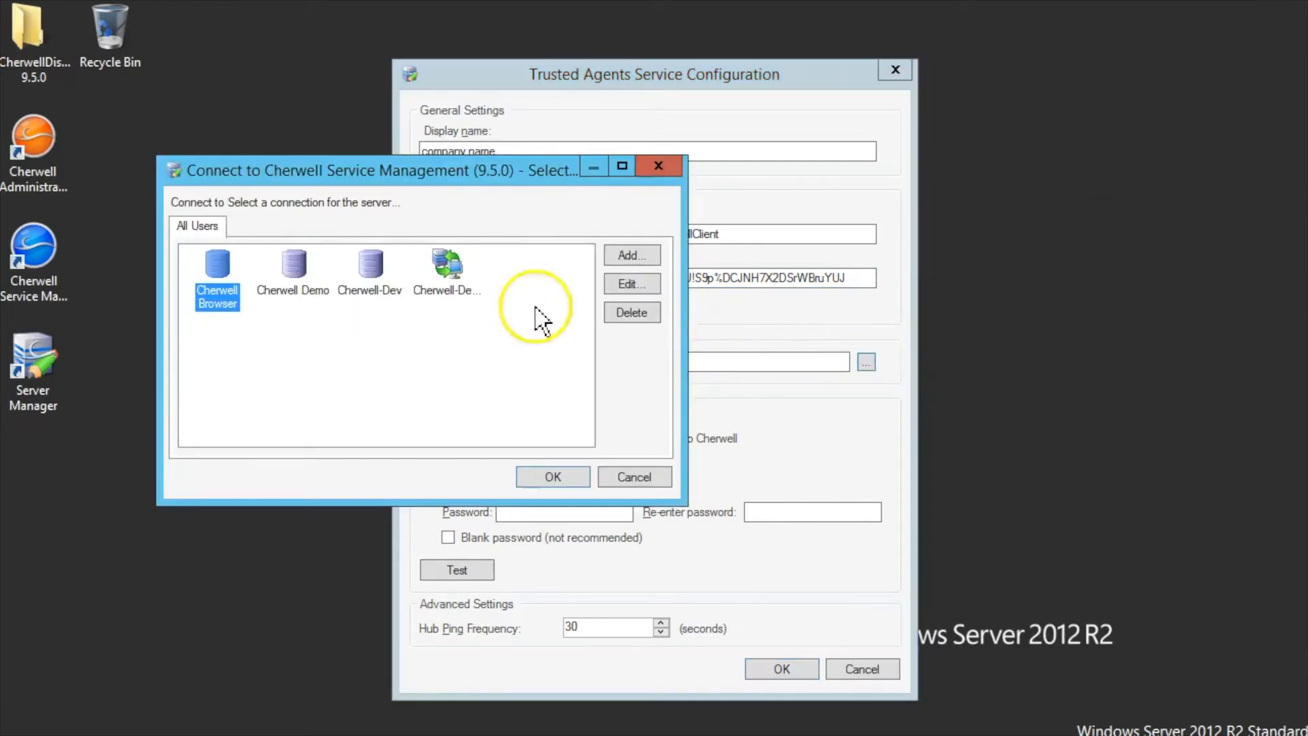
pyautogui.click(293, 283)
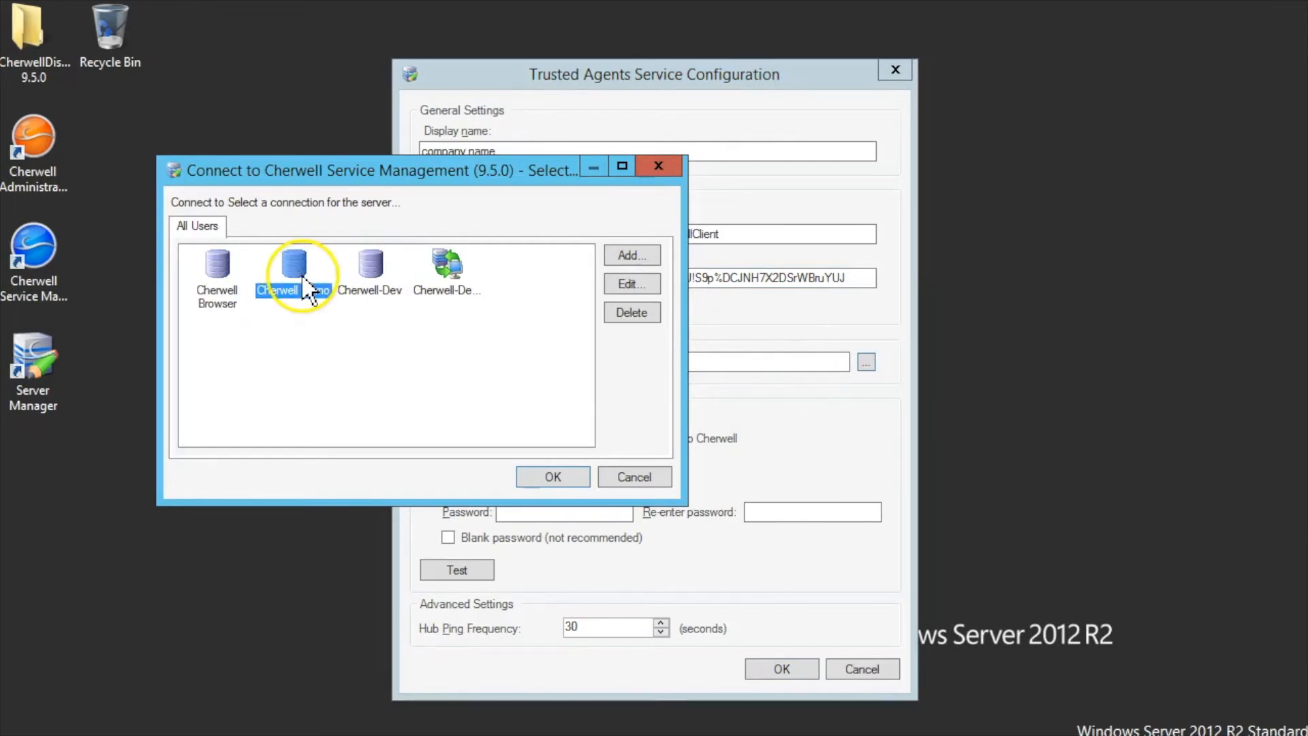
pyautogui.click(553, 477)
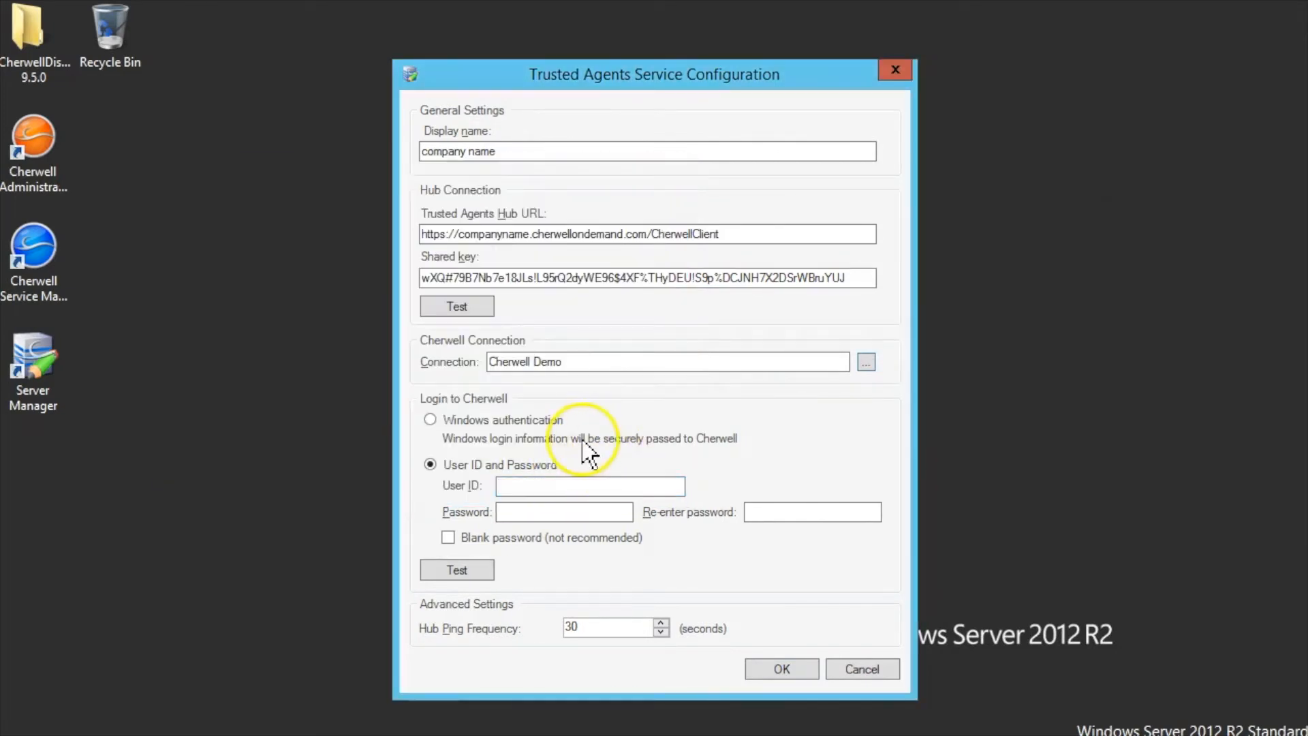
pyautogui.click(507, 485)
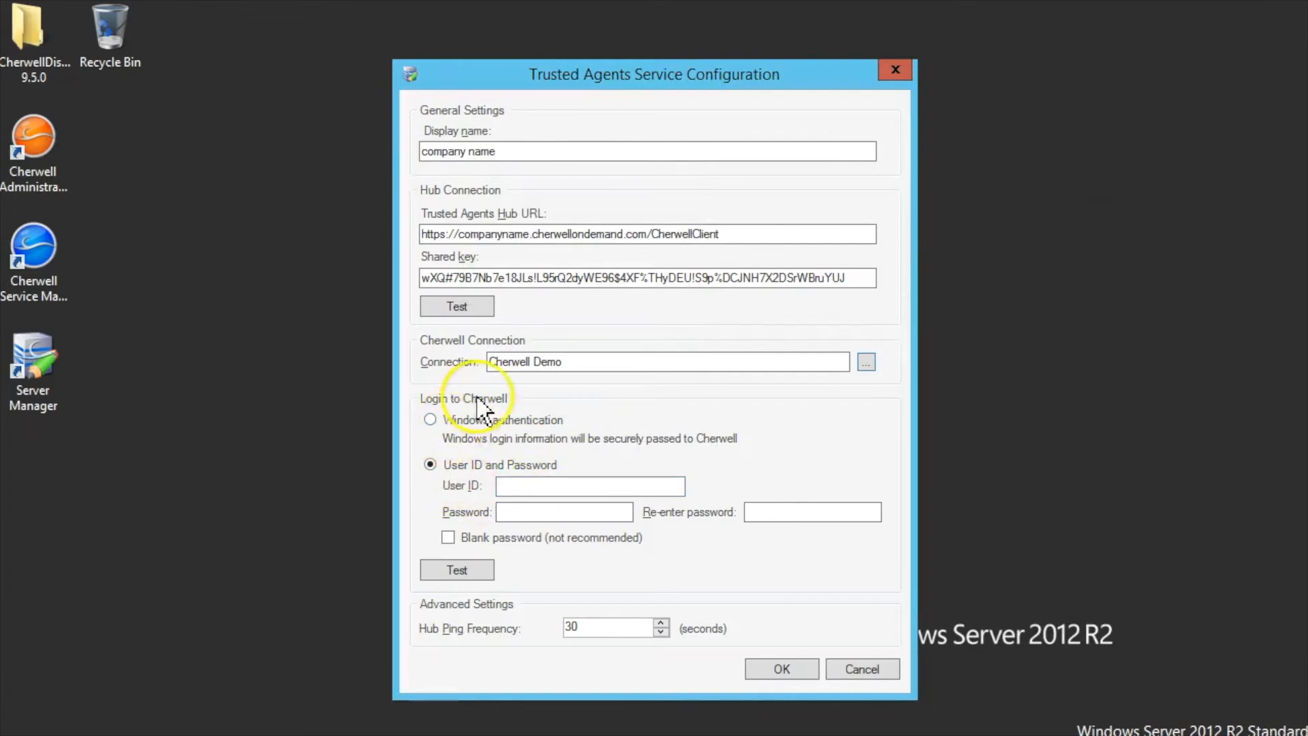
# - Enter the login user ID and password twice, test the login, and save the configuration
pyautogui.click(531, 487)
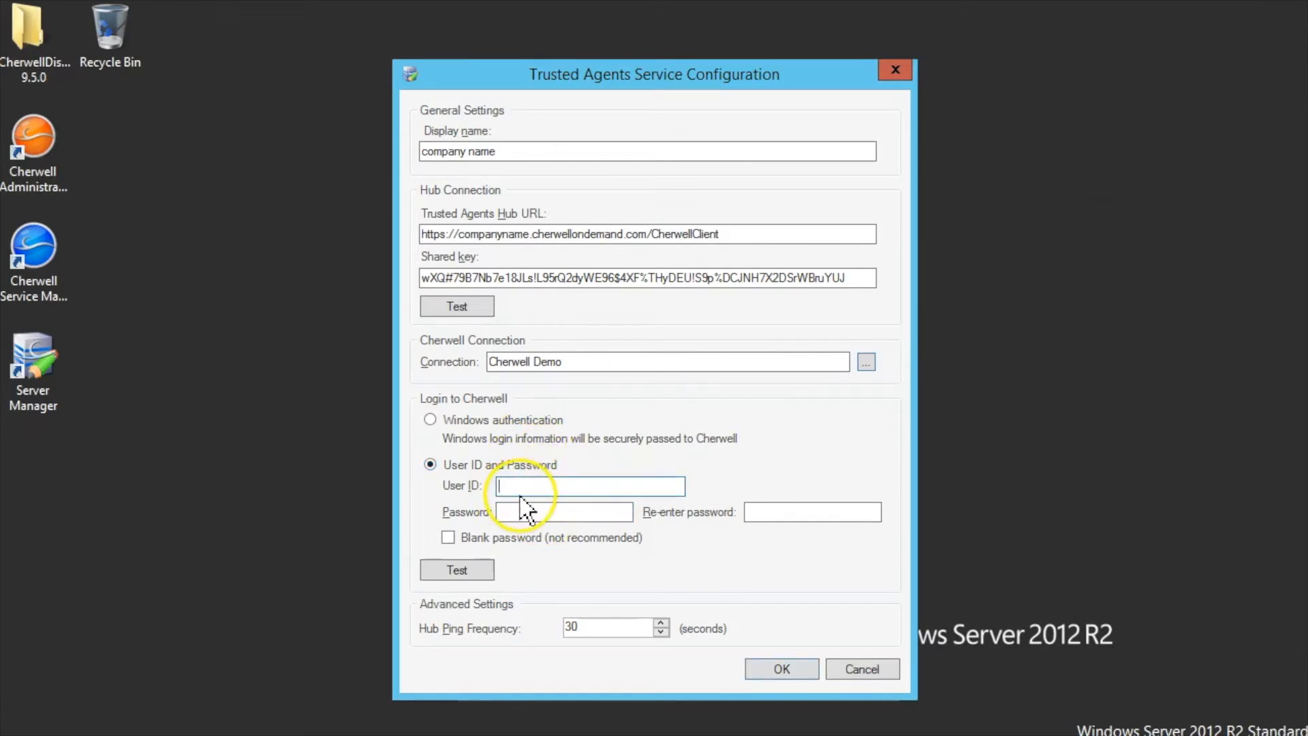
pyautogui.write('CSDAdmin')
pyautogui.press('Tab')
pyautogui.press('Tab')
pyautogui.click(463, 572)
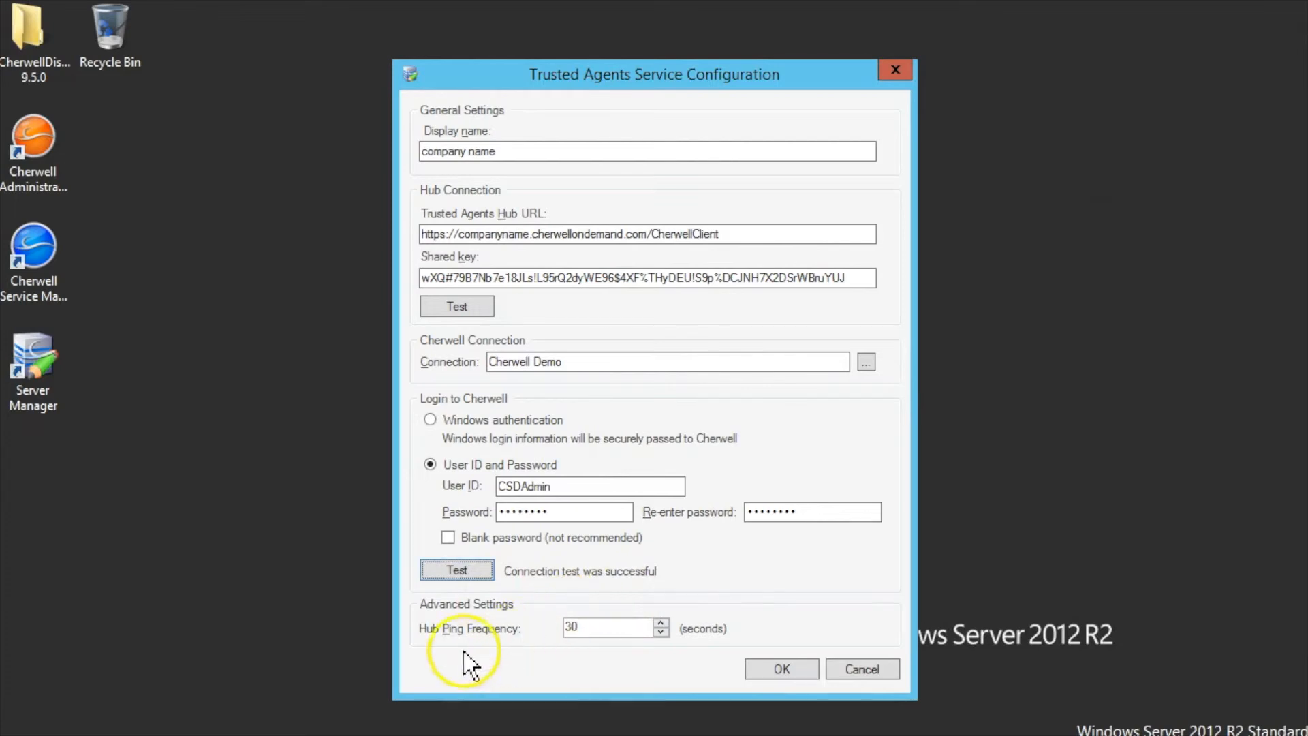
pyautogui.click(782, 669)
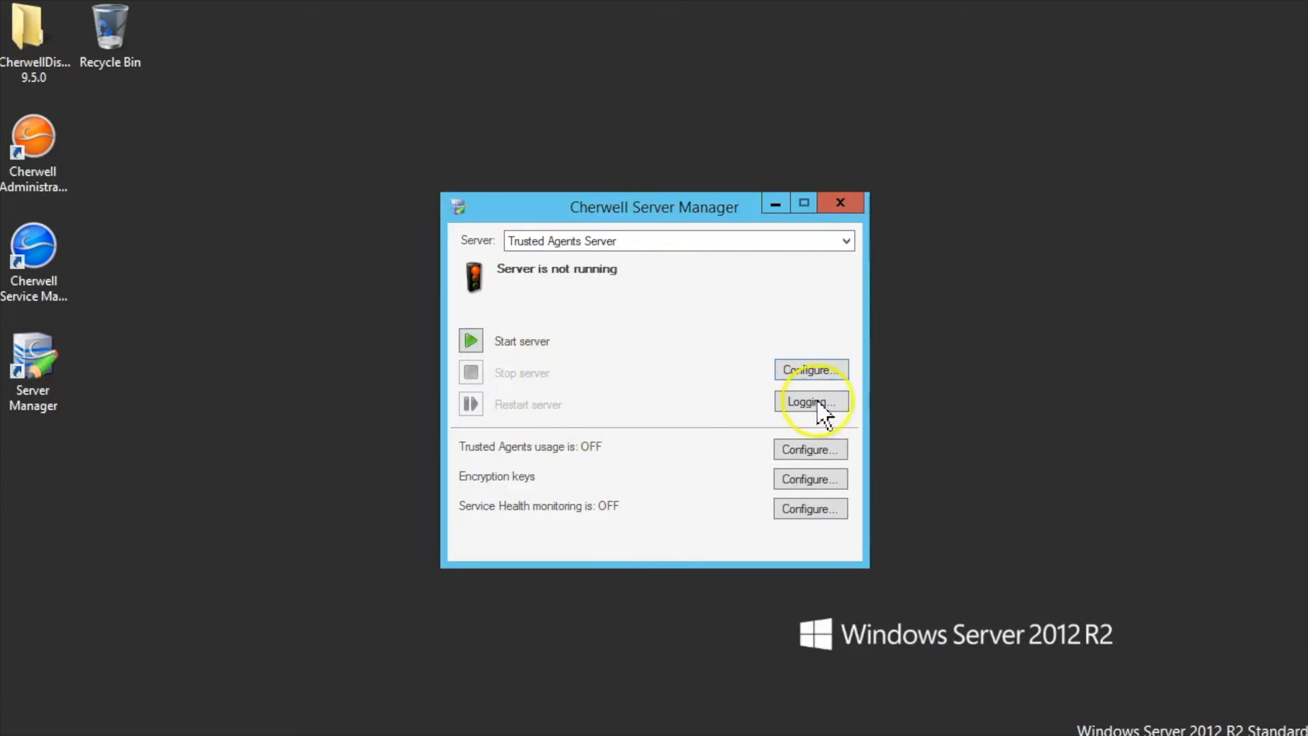
# - Start the Trusted Agents Server, then close Cherwell Server Manager once it is running
pyautogui.click(470, 344)
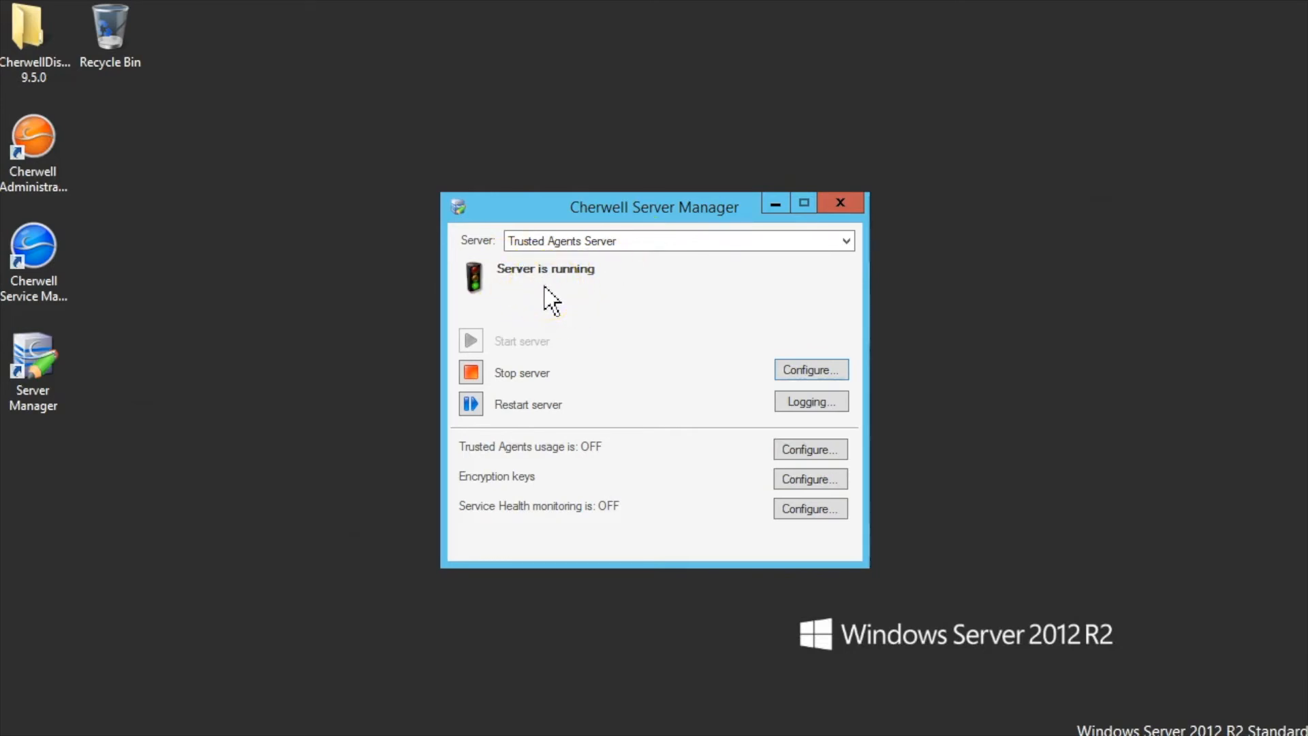
pyautogui.click(840, 204)
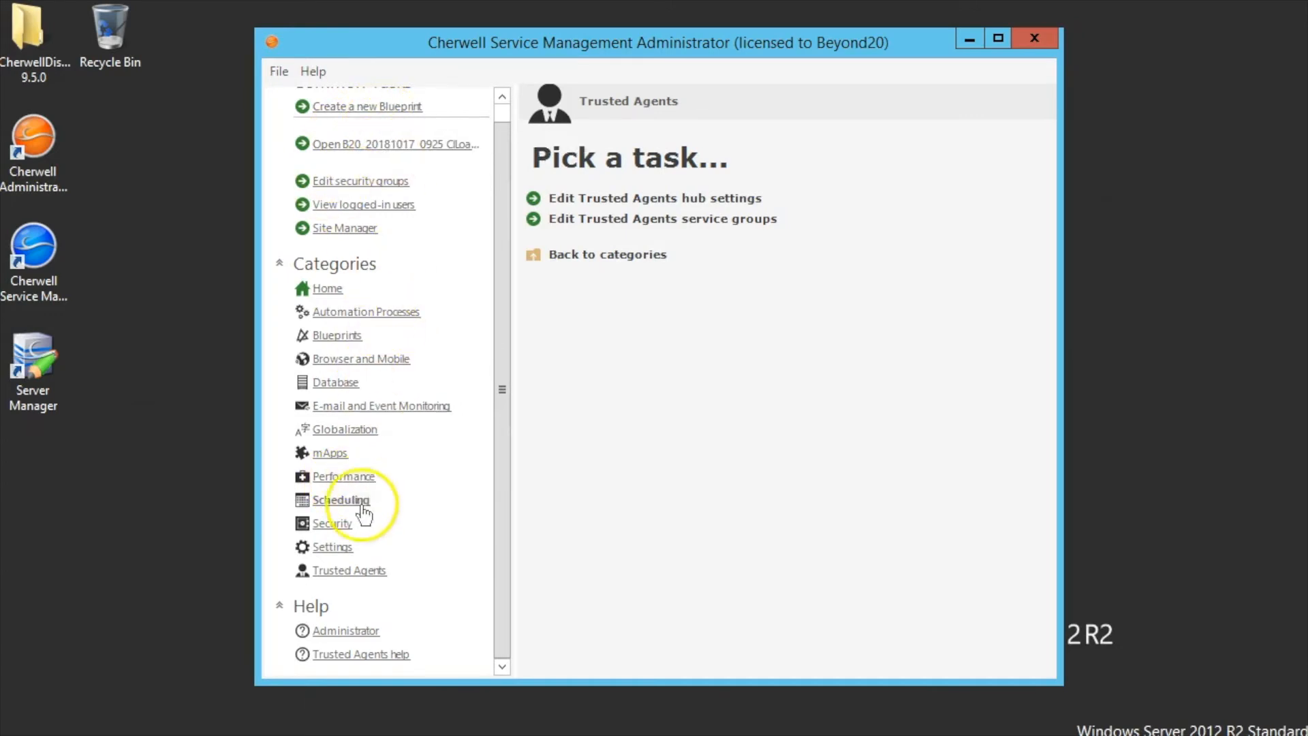
# - Open the Cherwell Email Place Holder account for editing from E-mail and Event Monitoring settings
pyautogui.click(350, 412)
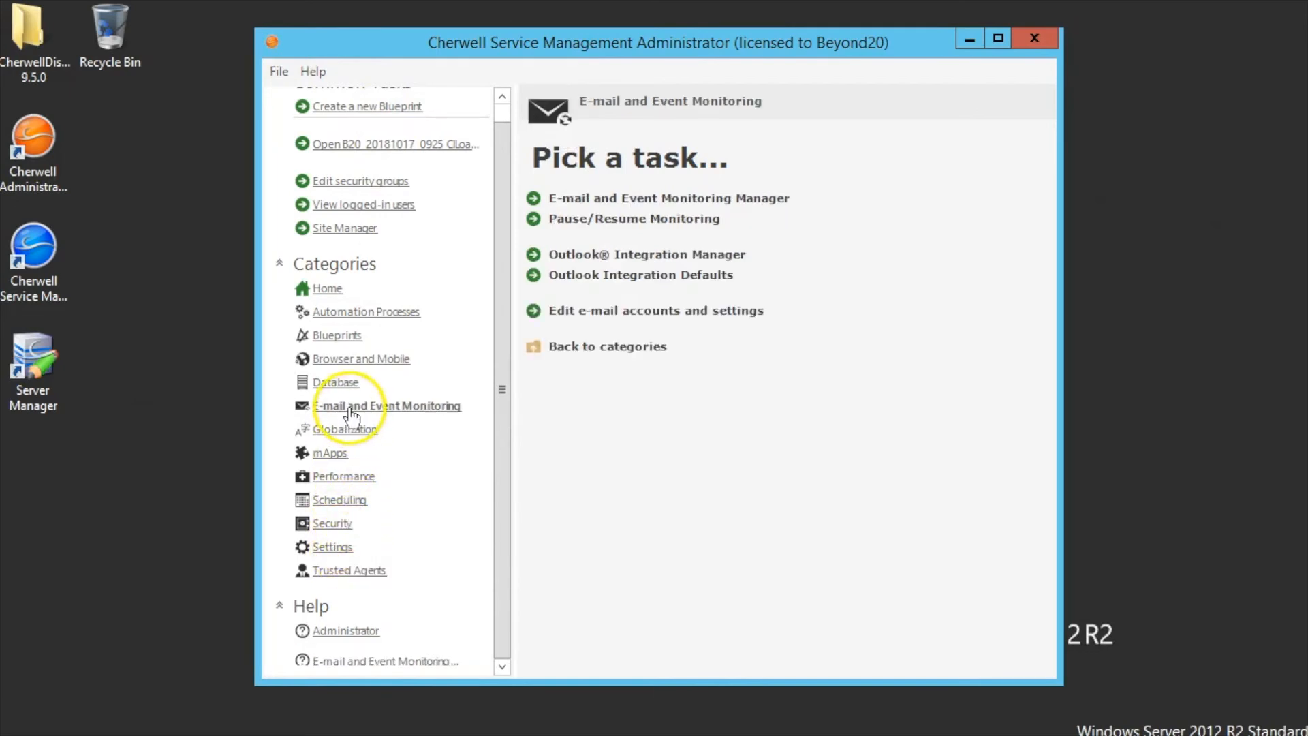
pyautogui.click(602, 312)
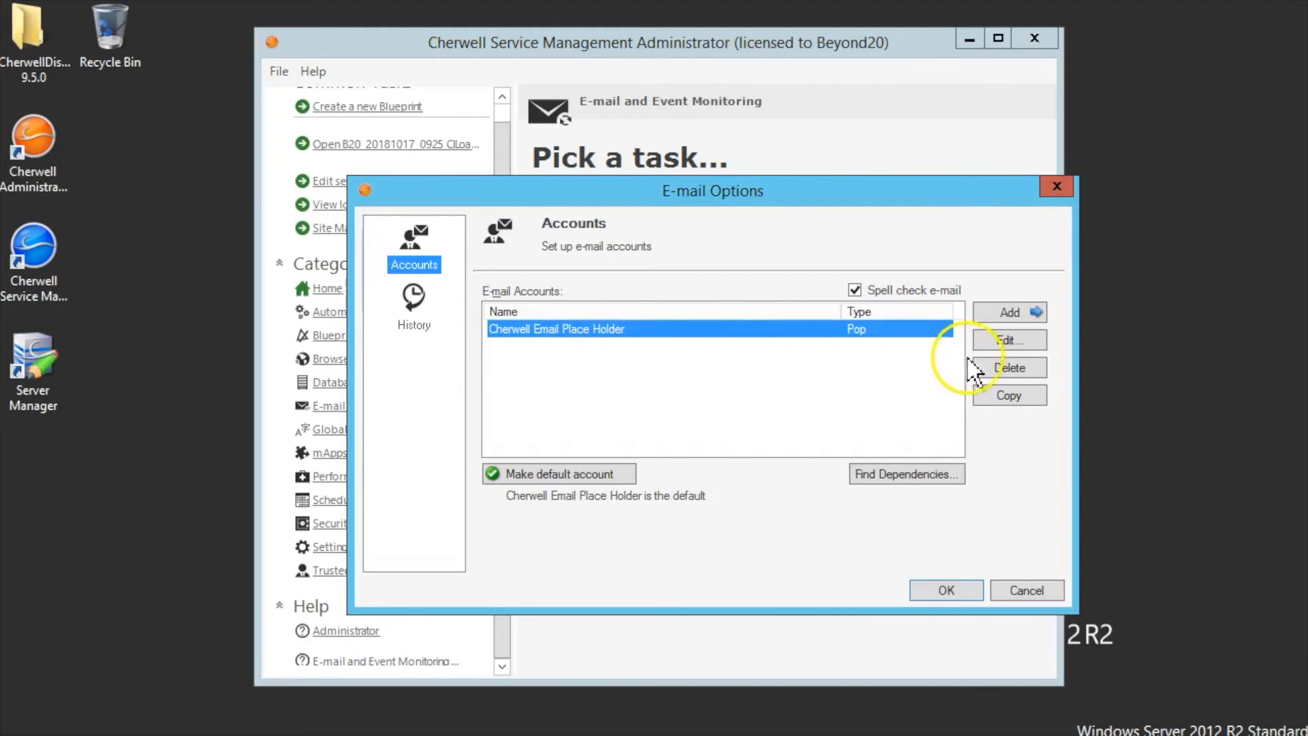
pyautogui.click(1011, 341)
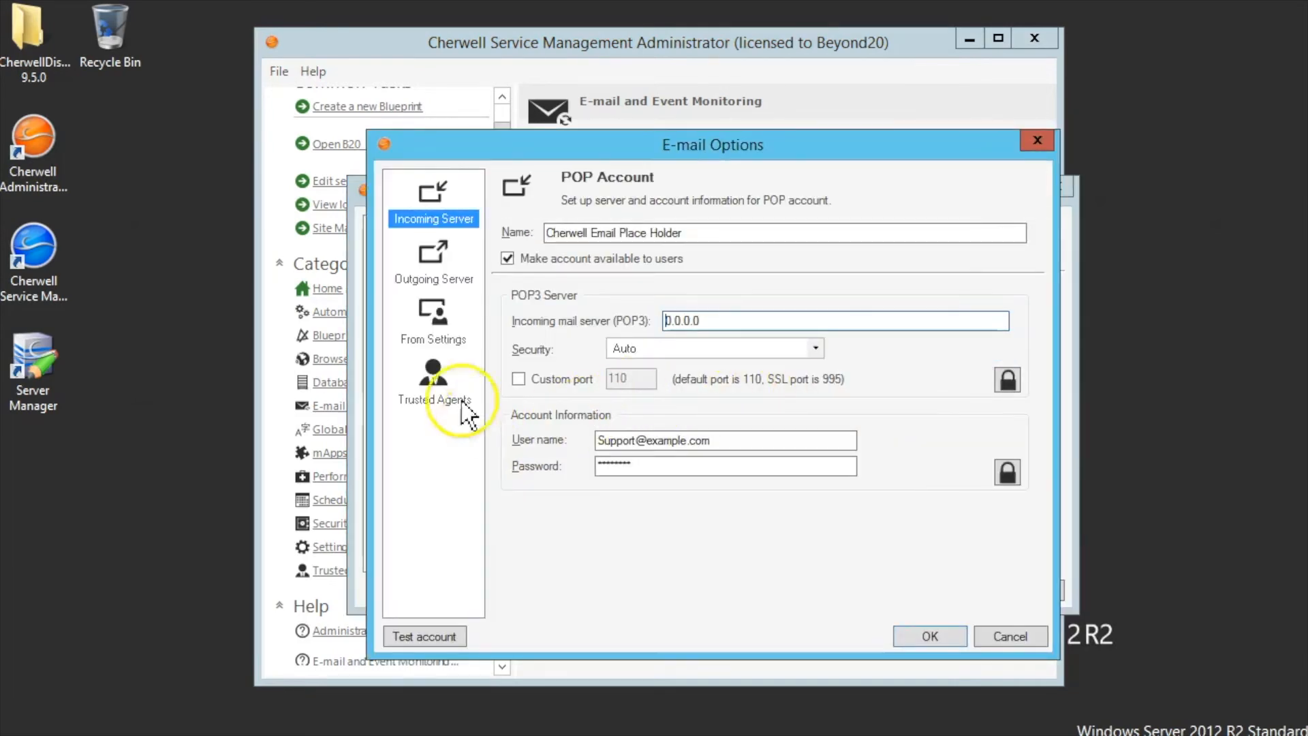
# - Tick Use Trusted Agents for the account, dismiss the notice, and cancel out of the editor
pyautogui.click(438, 408)
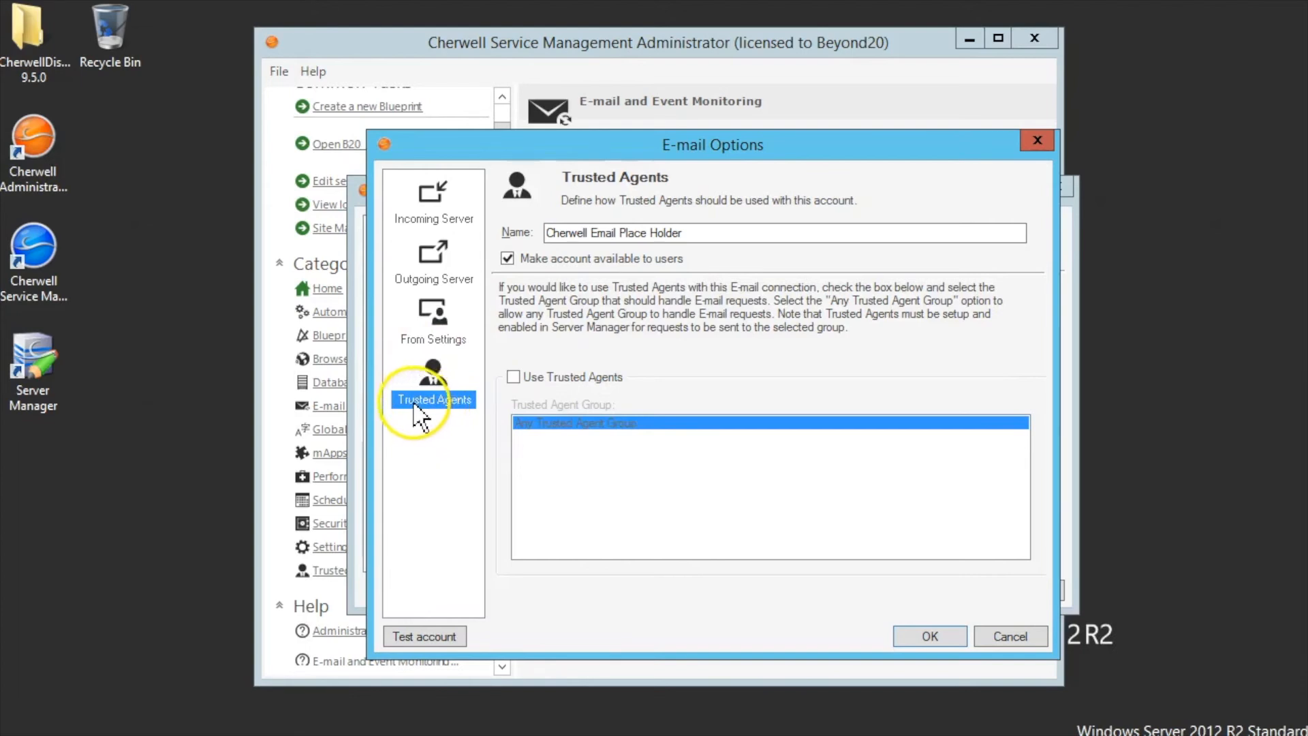
pyautogui.click(514, 378)
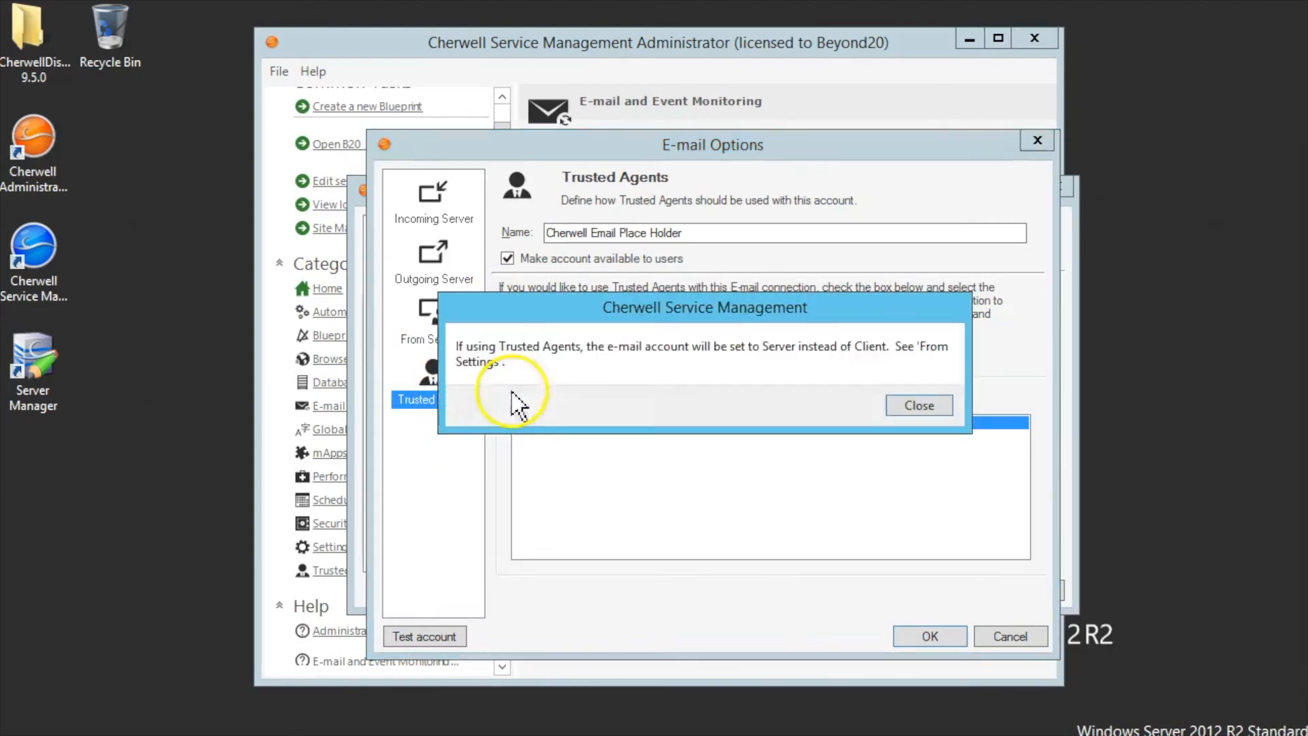
pyautogui.click(918, 408)
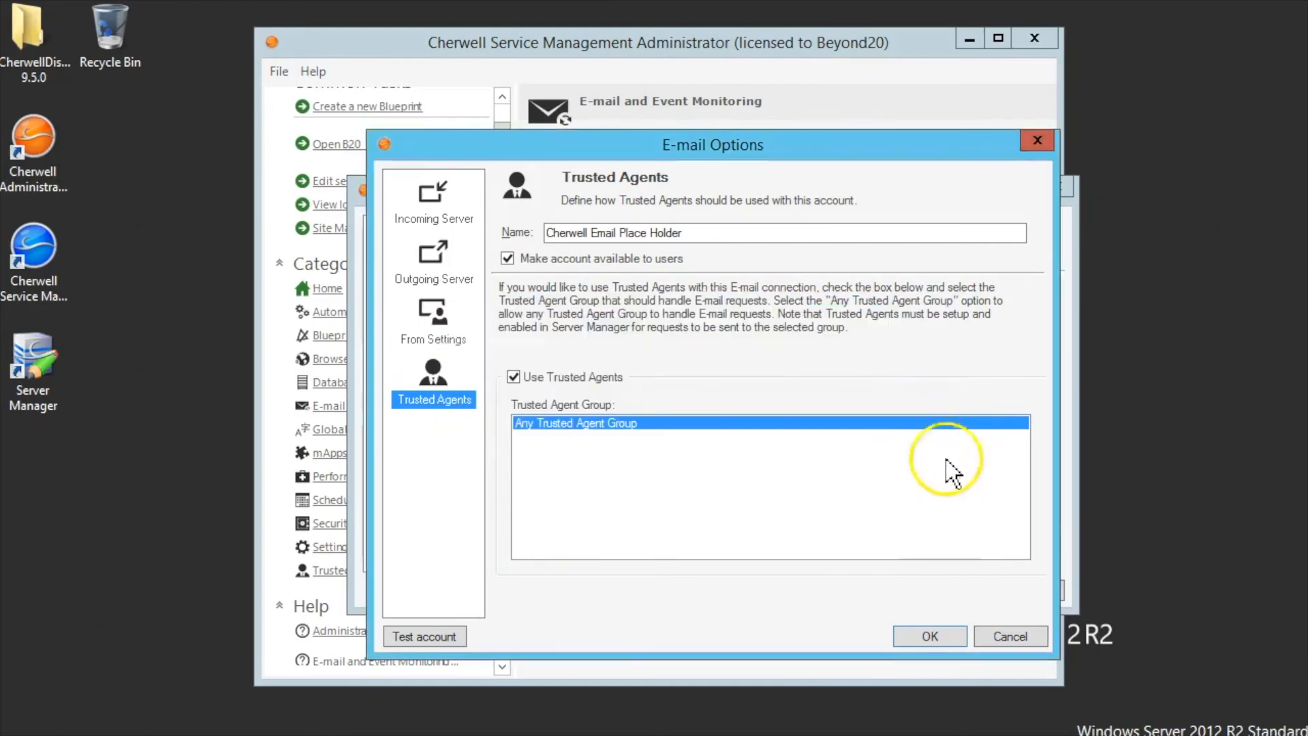
pyautogui.click(1005, 638)
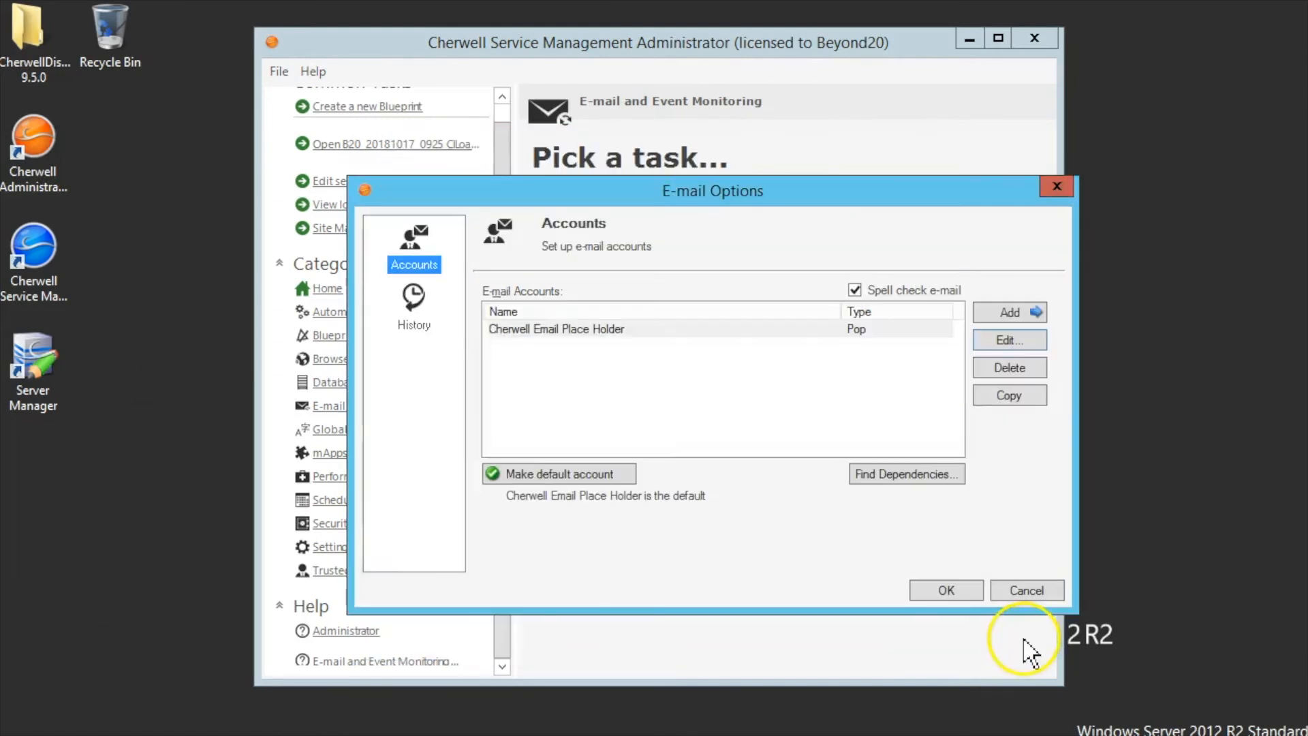